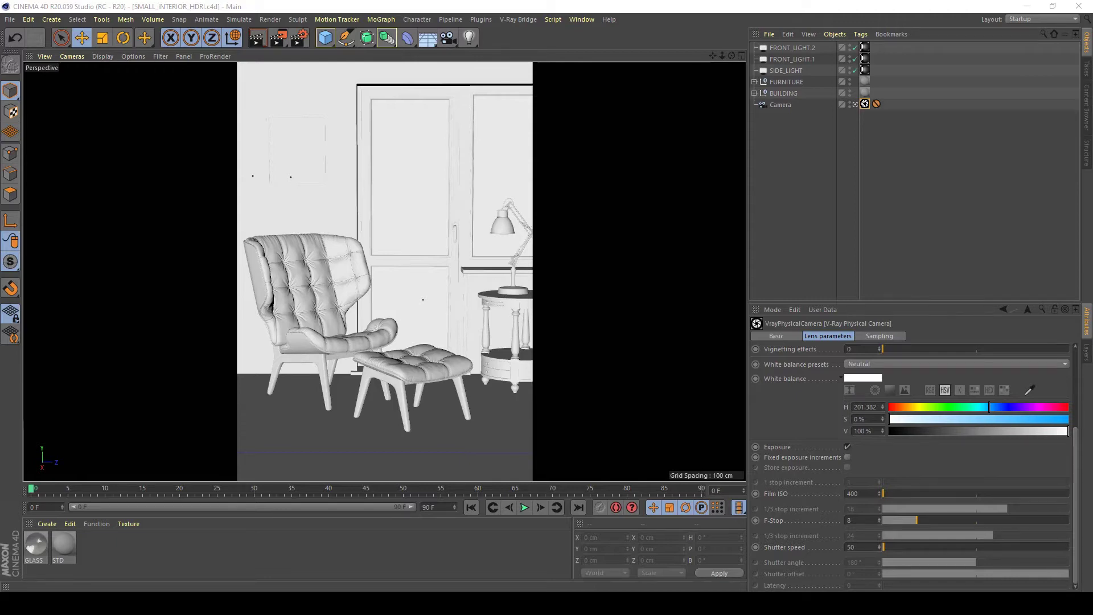
# Step: Bring the Explorer tex folder with teatro_massimo_8k forward and move it up and left
pyautogui.hotkey('alt', 'Tab')
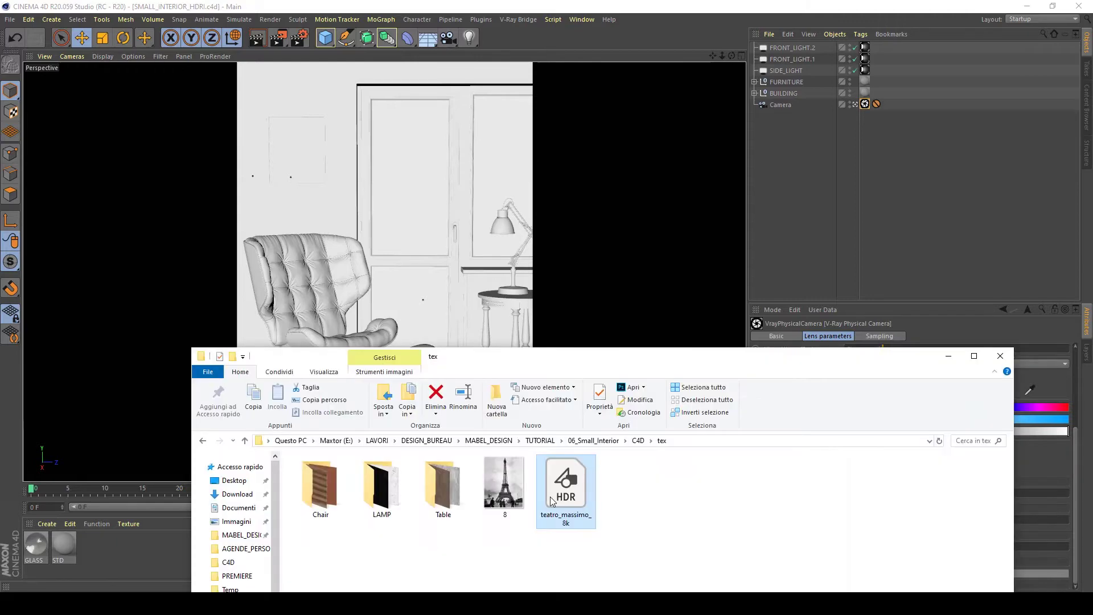
pyautogui.moveTo(645, 354); pyautogui.dragTo(637, 256)
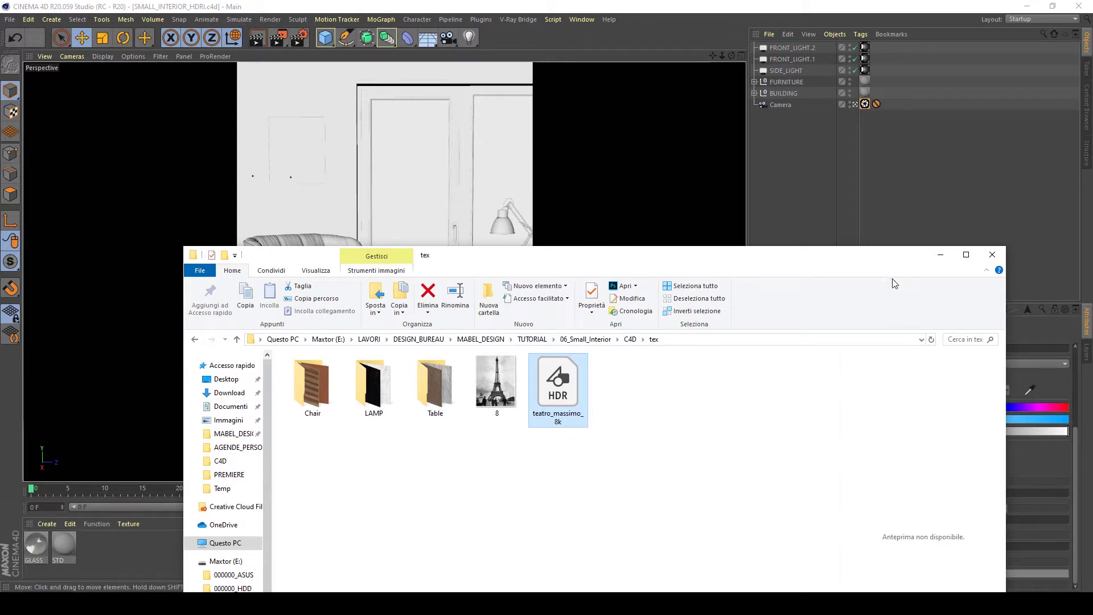
pyautogui.moveTo(824, 260); pyautogui.dragTo(761, 204)
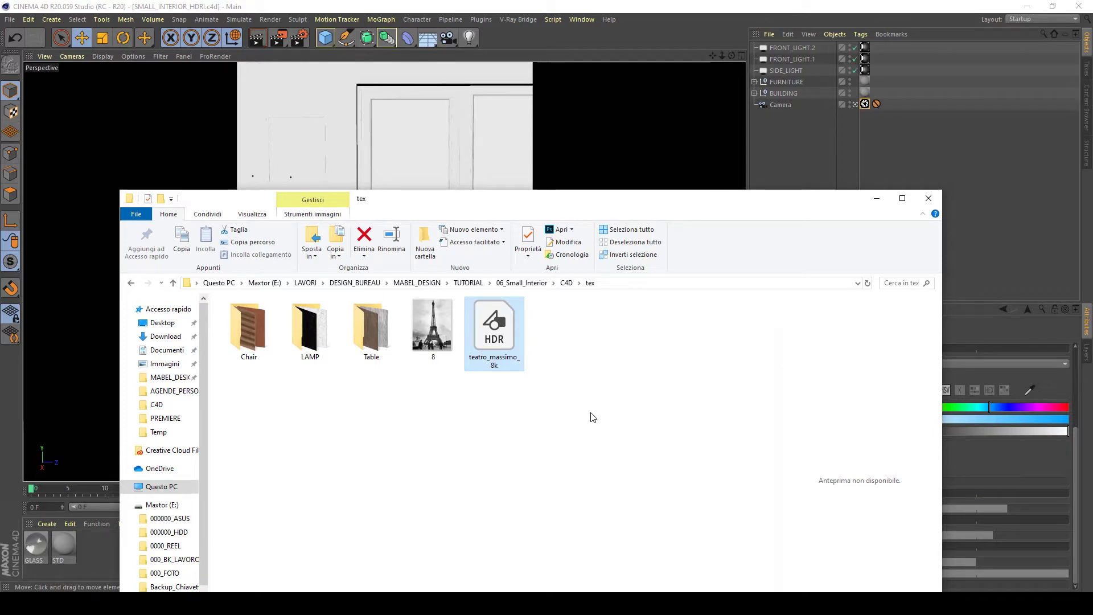
# Step: Open Render Settings, select V-Ray Bridge, and show its Environment page
pyautogui.click(301, 42)
pyautogui.click(301, 42)
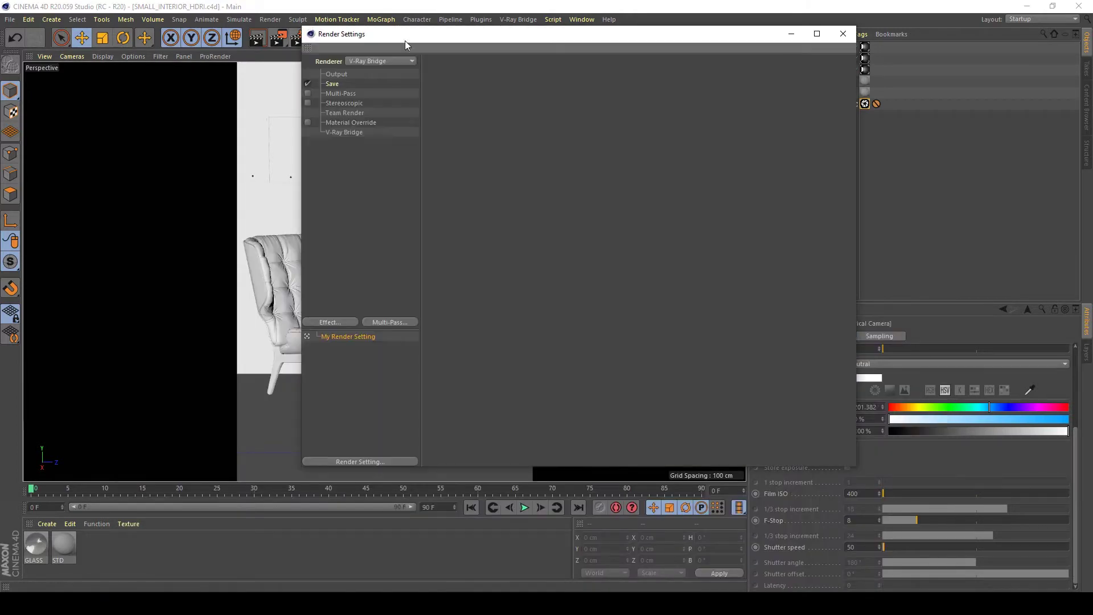
pyautogui.click(348, 133)
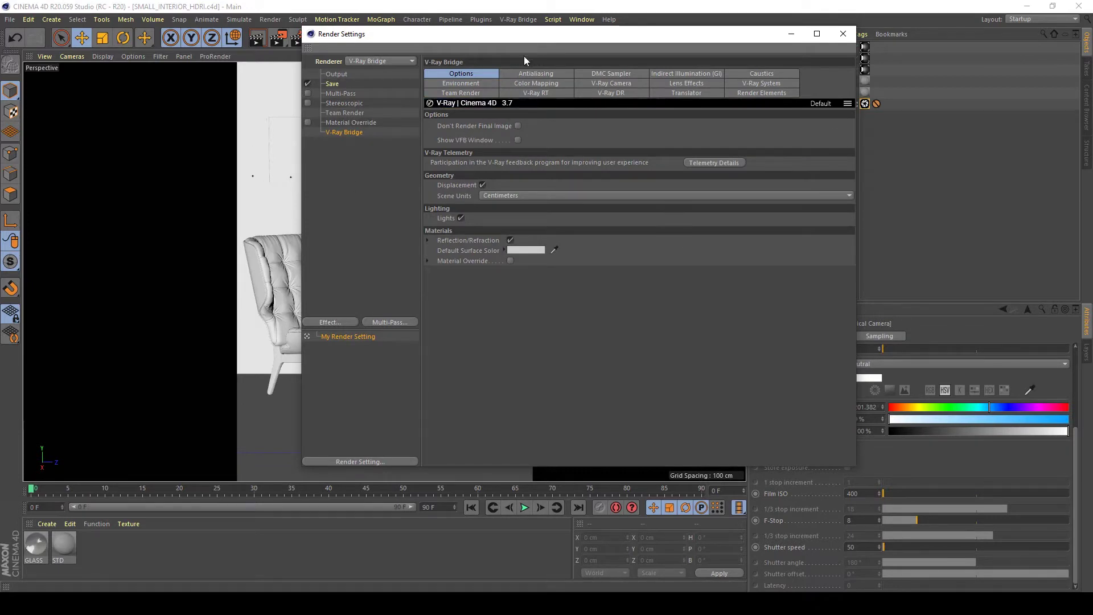
pyautogui.moveTo(487, 37); pyautogui.dragTo(390, 51)
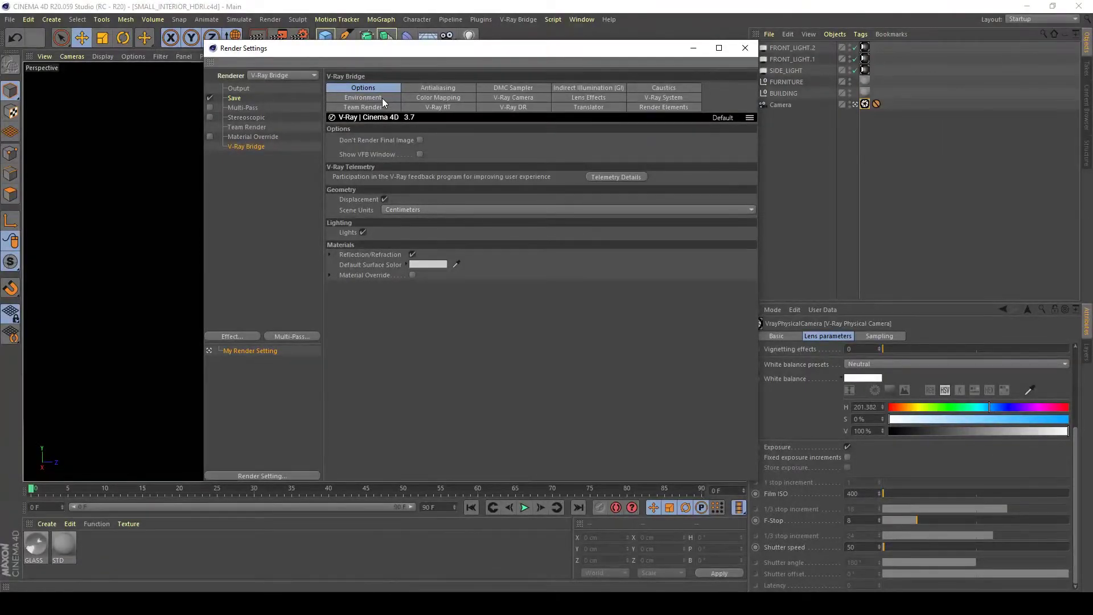
pyautogui.click(382, 98)
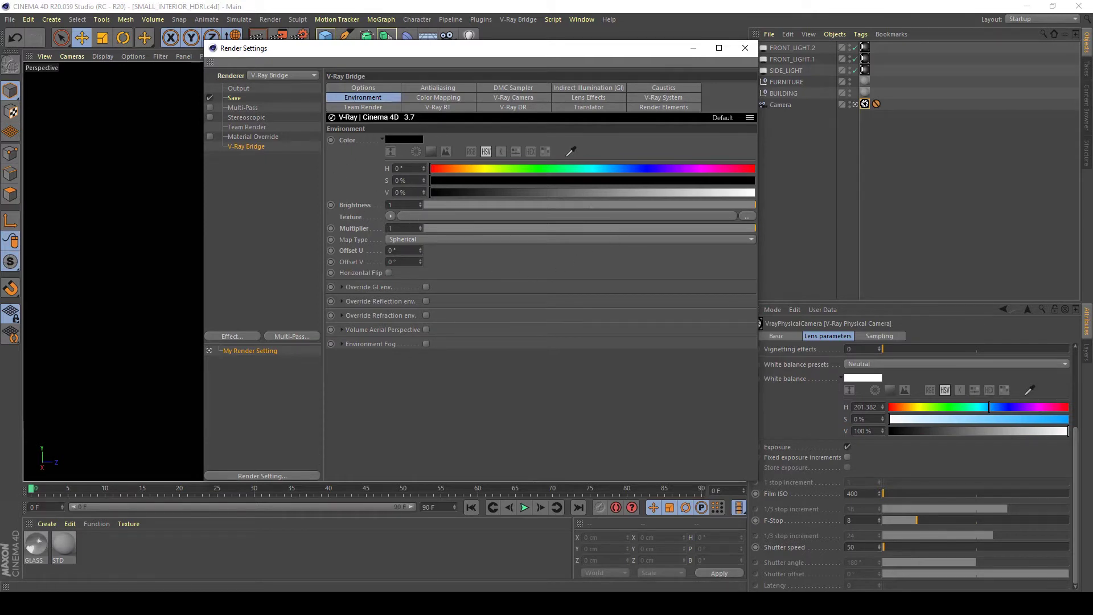
# Step: Drag teatro_massimo_8k.hdr from Explorer into the V-Ray Environment Texture slot
pyautogui.hotkey('alt', 'Tab')
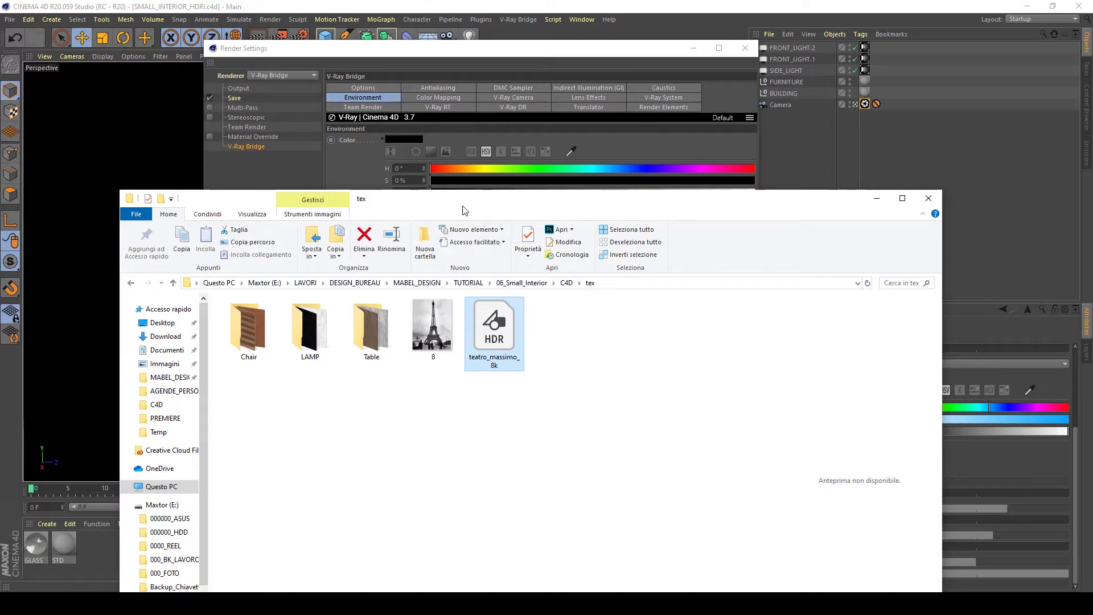
pyautogui.moveTo(463, 209); pyautogui.dragTo(604, 373)
pyautogui.moveTo(644, 510); pyautogui.dragTo(467, 252)
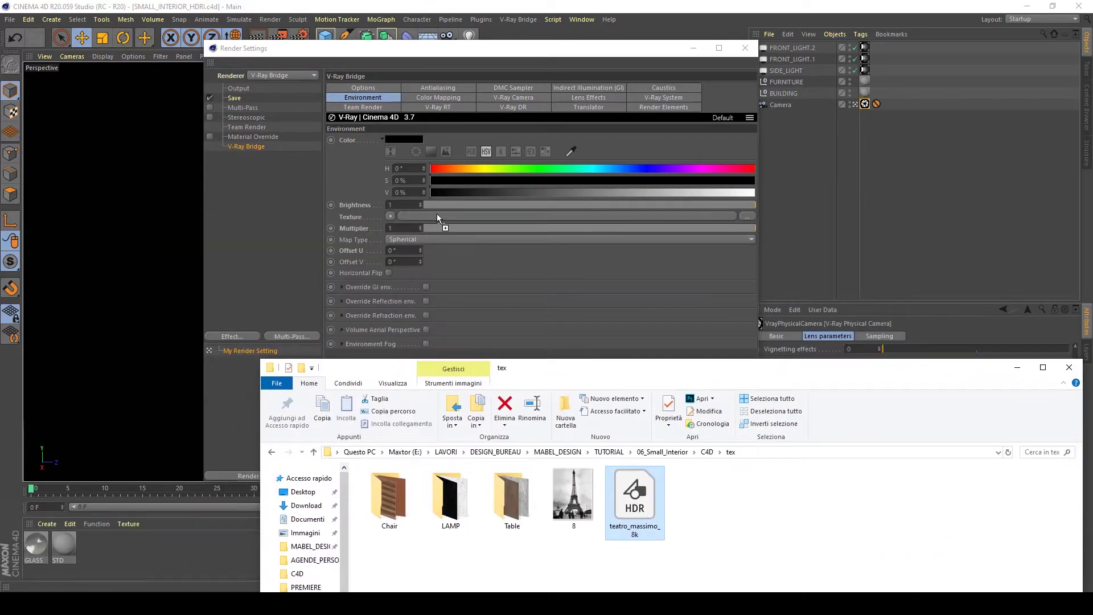
pyautogui.moveTo(438, 217); pyautogui.dragTo(438, 216)
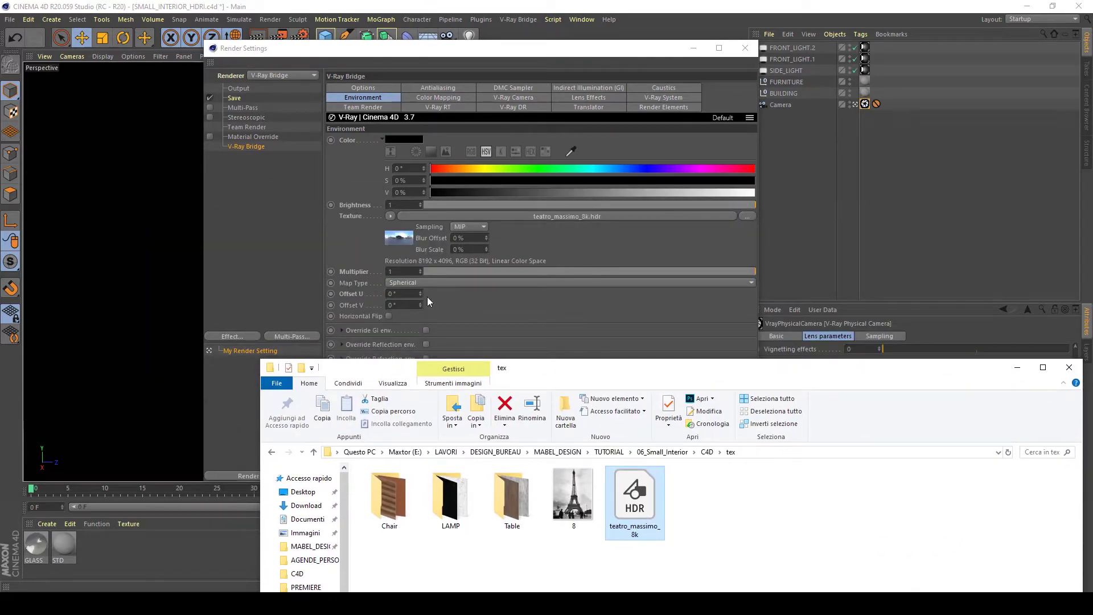
pyautogui.click(514, 312)
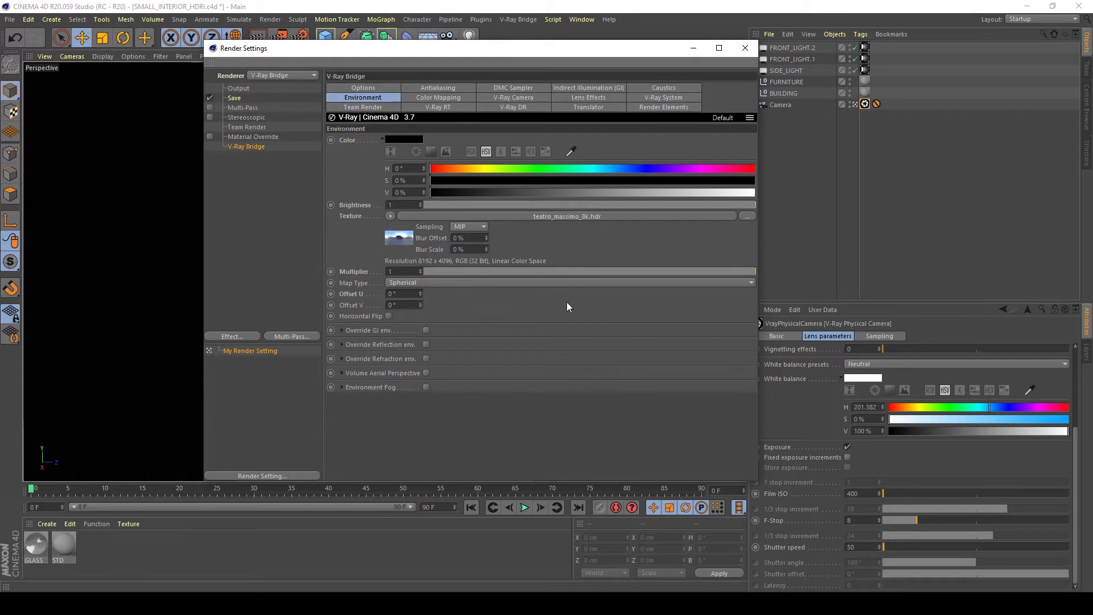
# Step: Close Render Settings, leave the scene camera, and orbit the view to face the two windows
pyautogui.click(741, 51)
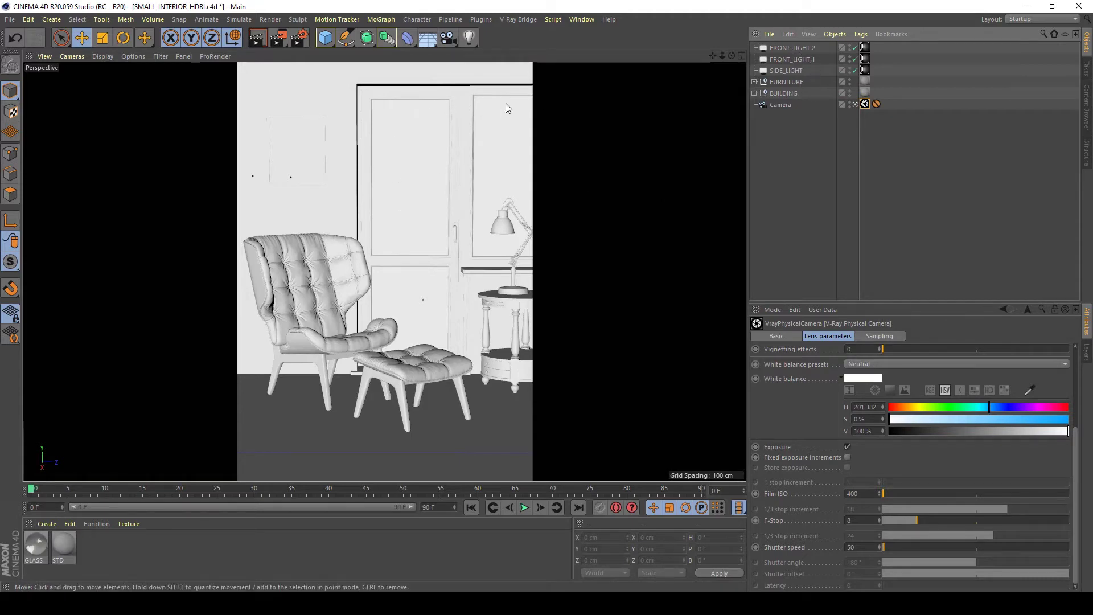
pyautogui.click(855, 104)
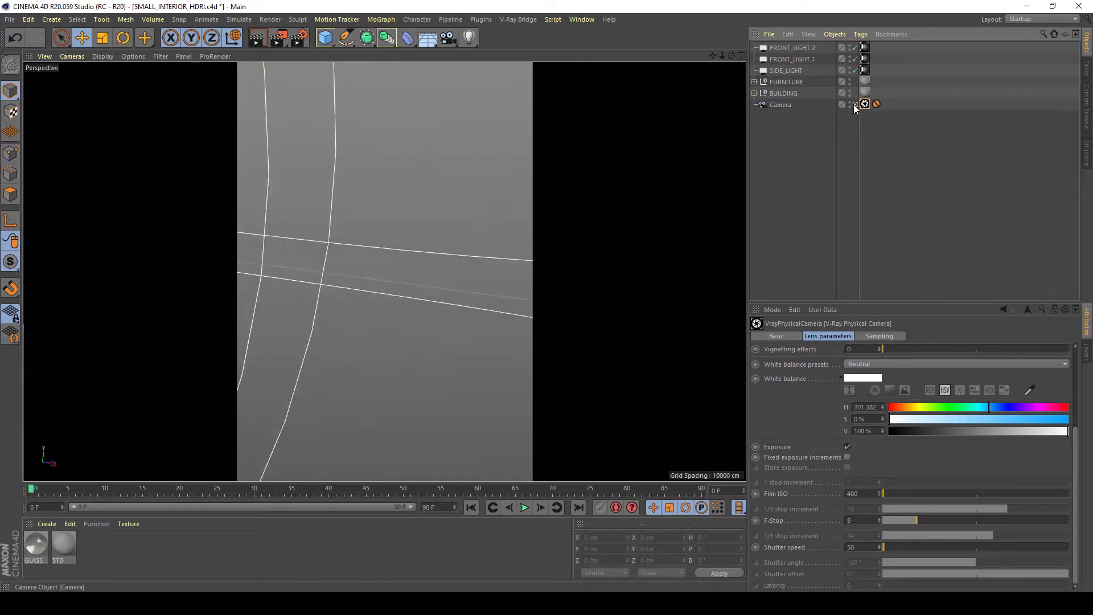
pyautogui.scroll(-10, 456, 290)
pyautogui.keyDown('alt'); pyautogui.moveTo(496, 315); pyautogui.dragTo(442, 343); pyautogui.keyUp('alt')
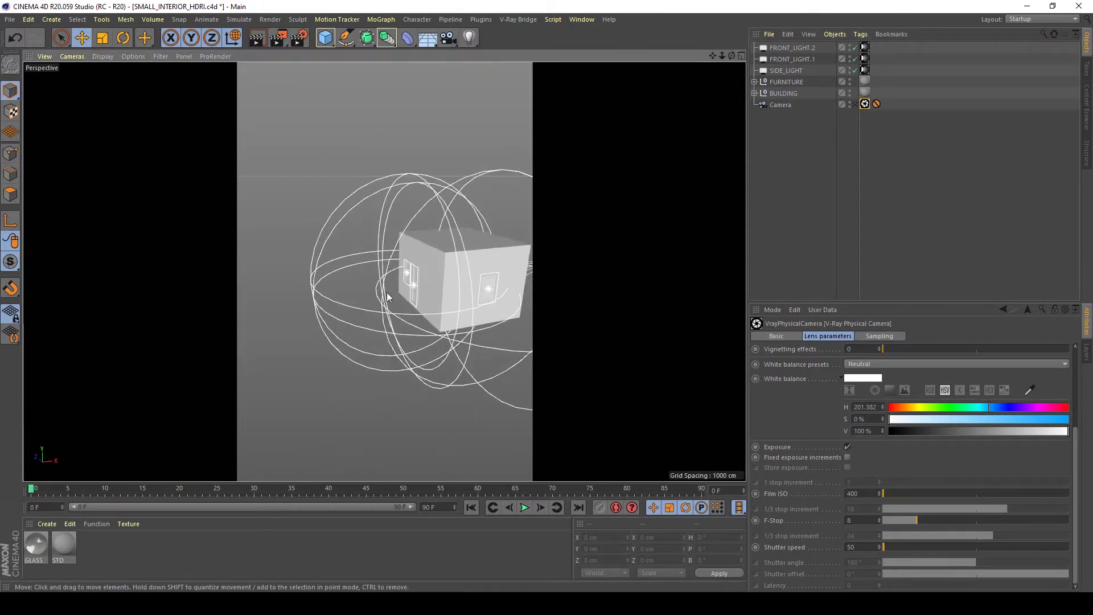
pyautogui.keyDown('alt'); pyautogui.moveTo(473, 259); pyautogui.dragTo(456, 278); pyautogui.keyUp('alt')
pyautogui.scroll(5, 514, 276)
pyautogui.moveTo(389, 303)
pyautogui.keyDown('alt'); pyautogui.mouseDown()
pyautogui.moveTo(576, 273)
pyautogui.moveTo(459, 271)
pyautogui.moveTo(461, 293)
pyautogui.moveTo(398, 295)
pyautogui.moveTo(406, 322)
pyautogui.moveTo(388, 317)
pyautogui.mouseUp(); pyautogui.keyUp('alt')
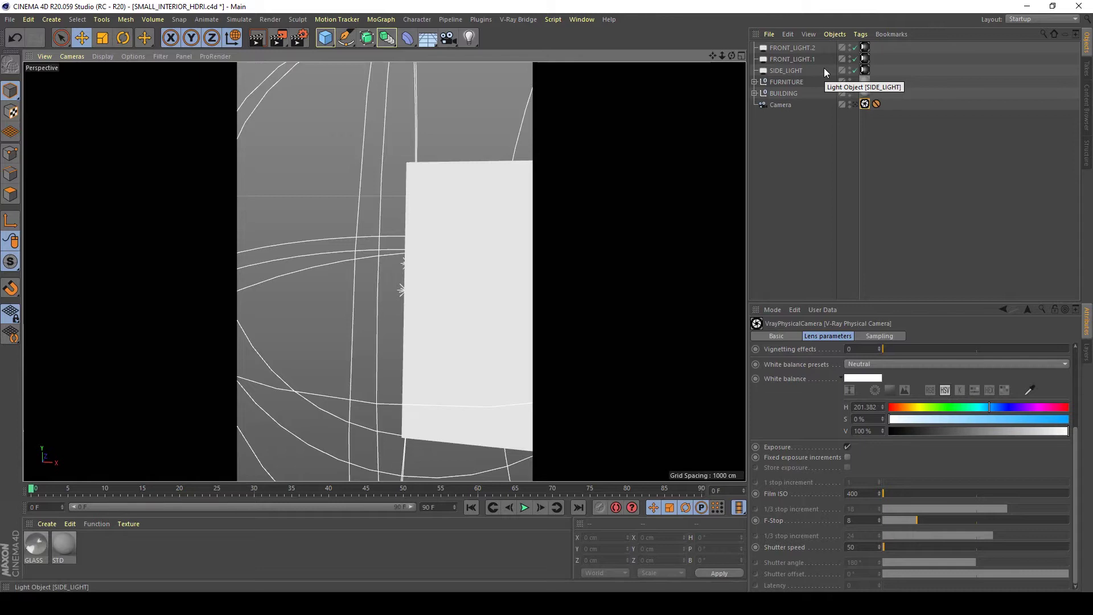
# Step: Look through the scene camera again and reset the V-Ray camera's shutter speed to default
pyautogui.click(855, 102)
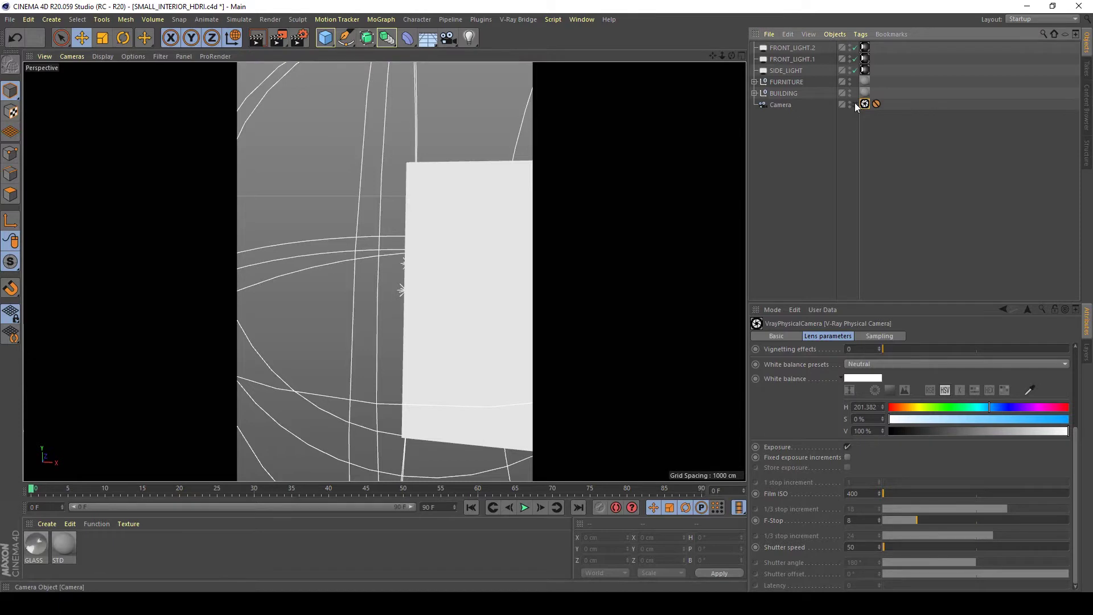
pyautogui.click(855, 103)
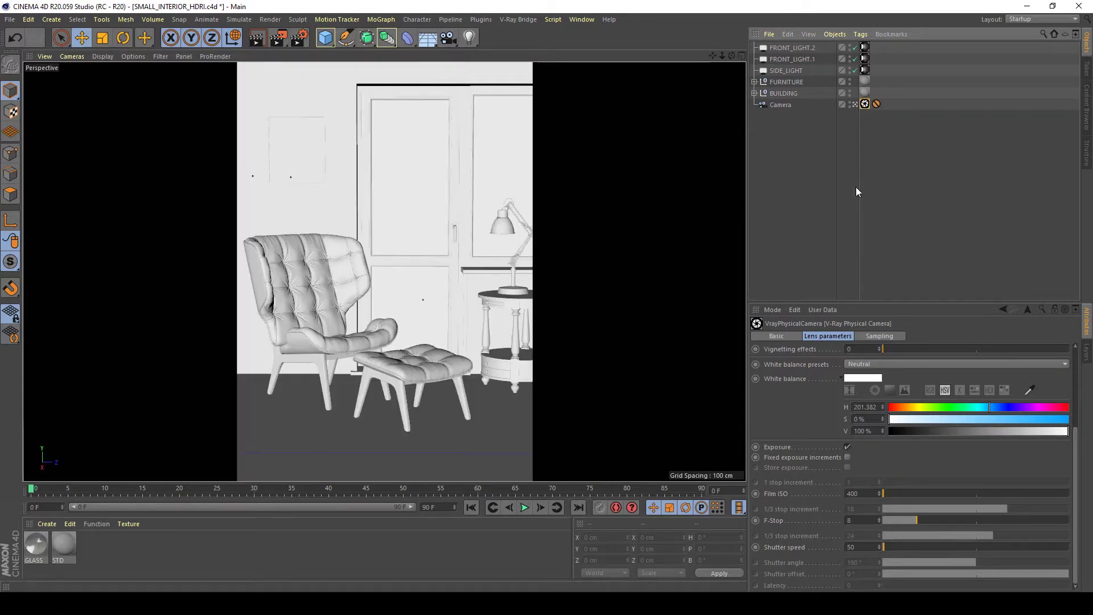
pyautogui.doubleClick(852, 492)
pyautogui.write('50')
pyautogui.press('Return')
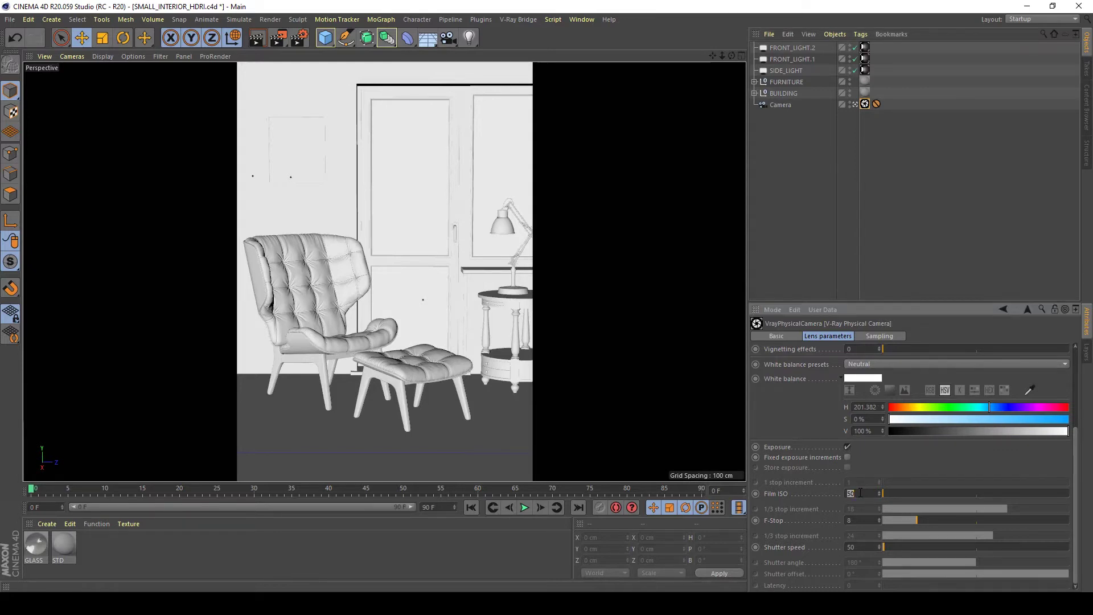
pyautogui.write('100')
pyautogui.rightClick(812, 497)
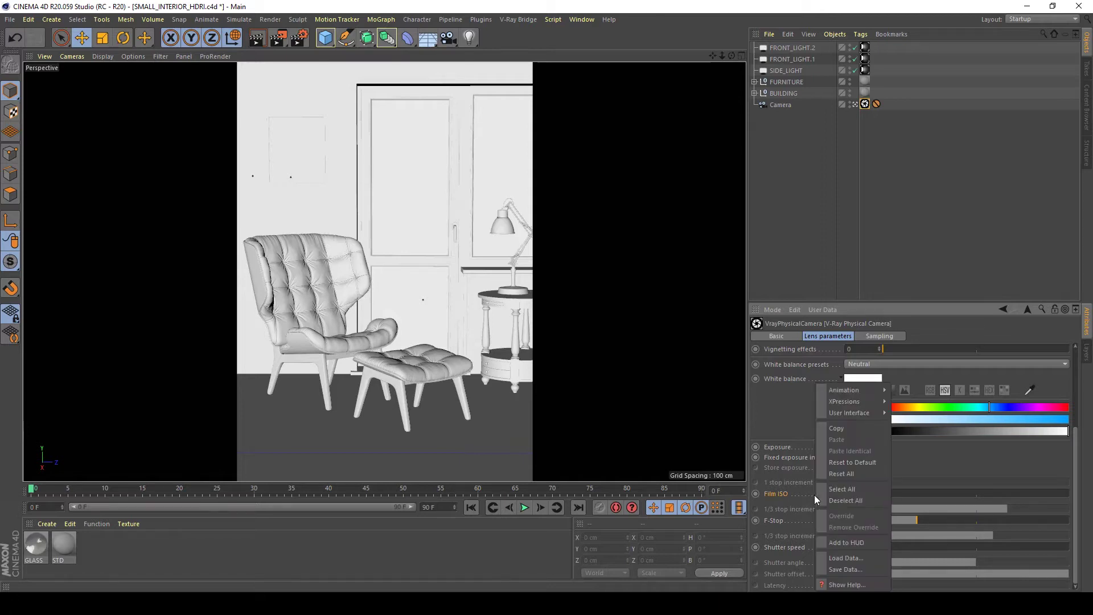
pyautogui.click(856, 461)
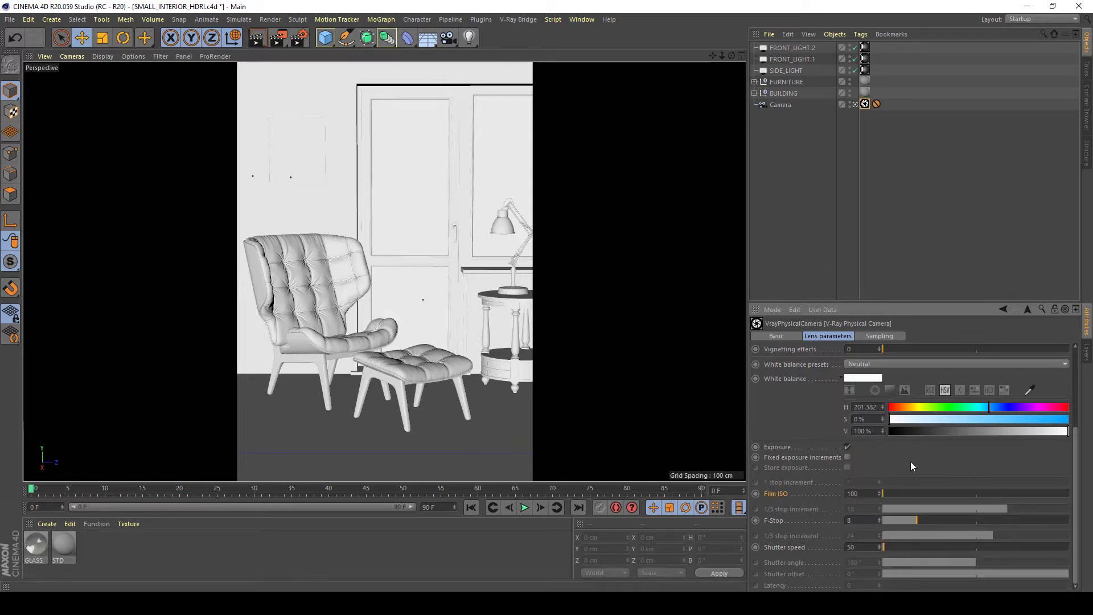
pyautogui.doubleClick(851, 547)
pyautogui.rightClick(798, 544)
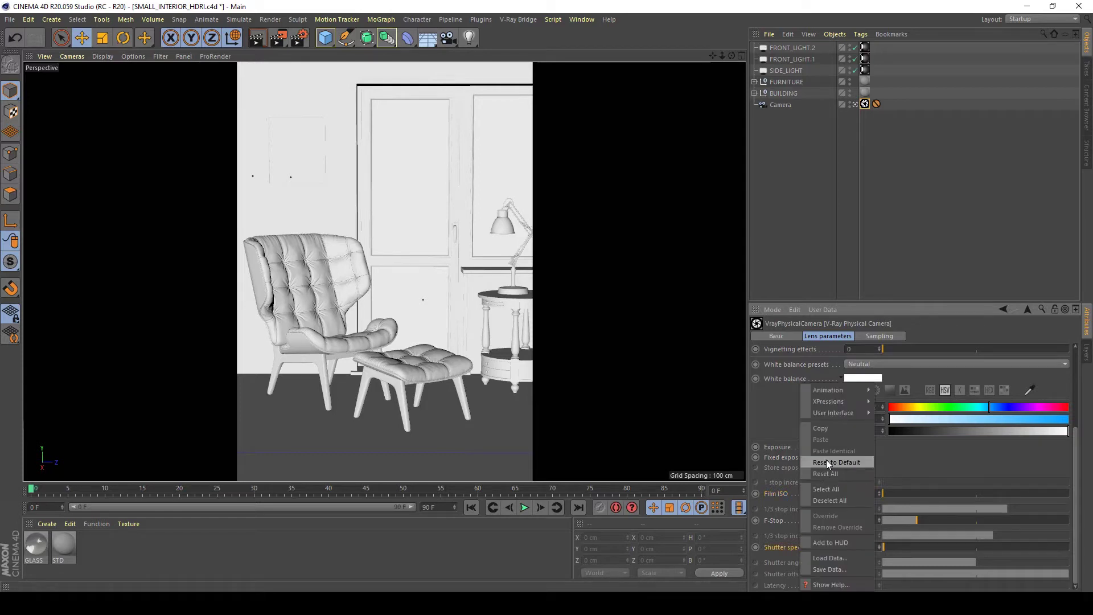
pyautogui.click(828, 462)
# Step: Set the camera's Film ISO to 400 and shutter speed to 50, then save the scene
pyautogui.click(871, 493)
pyautogui.write('400')
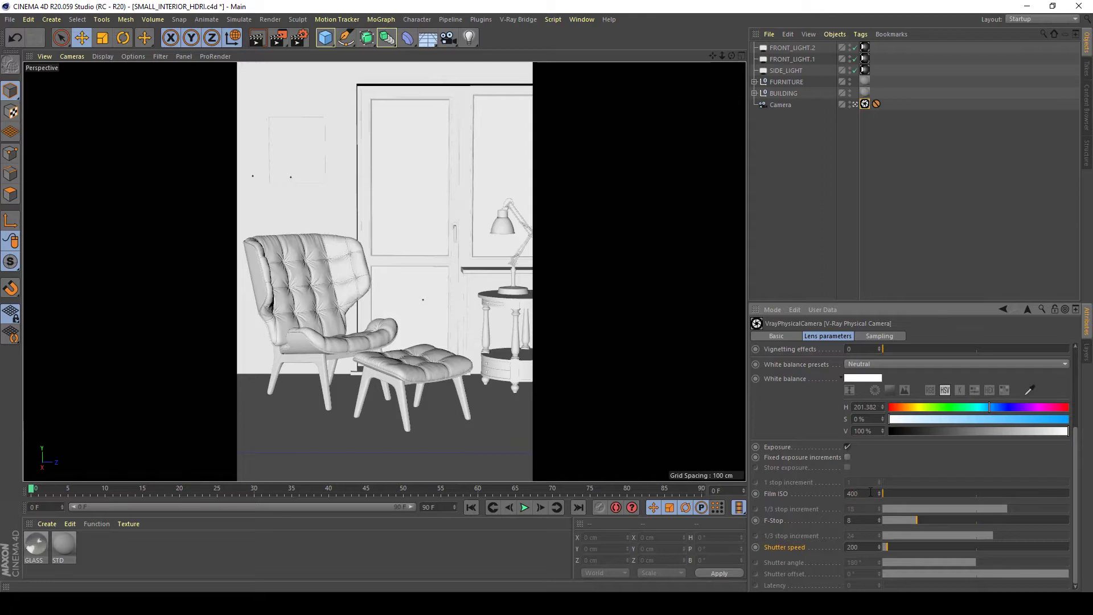
pyautogui.click(862, 547)
pyautogui.write('50')
pyautogui.moveTo(1076, 444); pyautogui.dragTo(1076, 397)
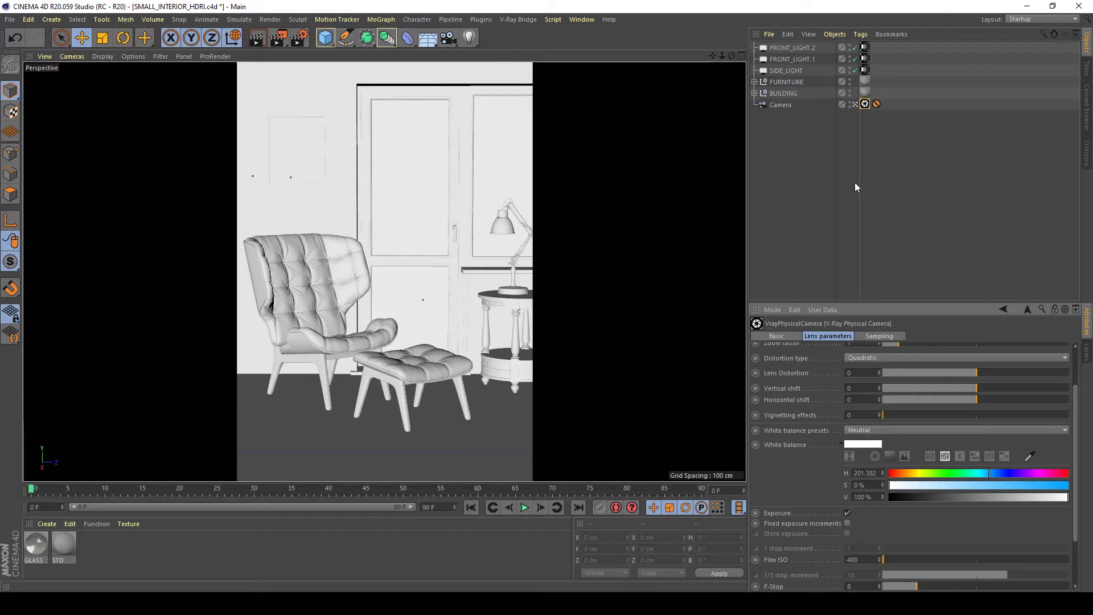
pyautogui.hotkey('ctrl', 's')
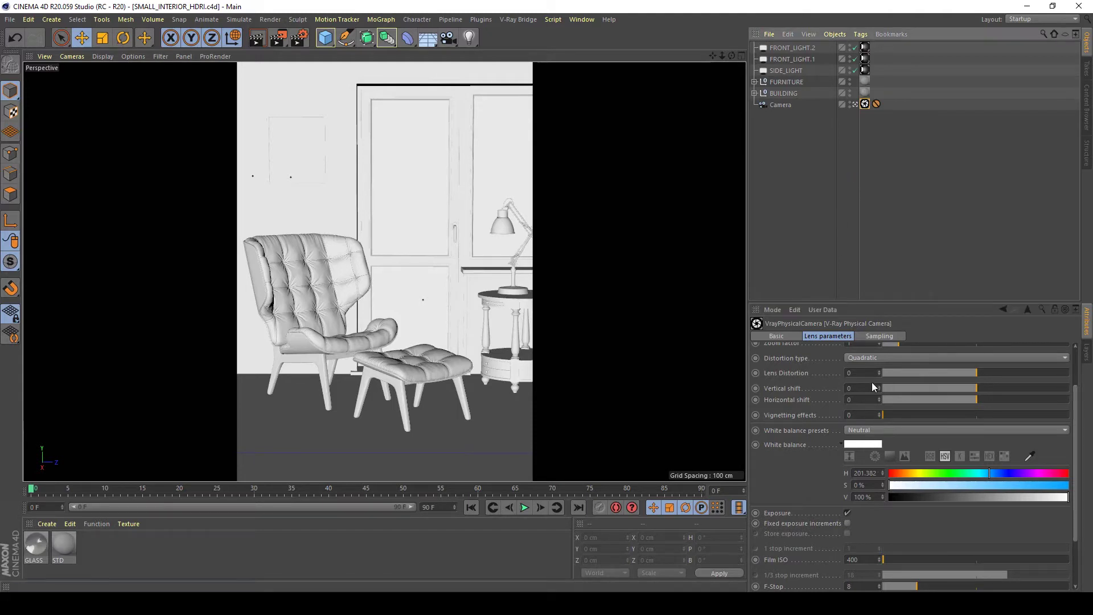
# Step: Switch to four views, toggling the camera's Near Clipping off and back on at 460 cm
pyautogui.click(785, 105)
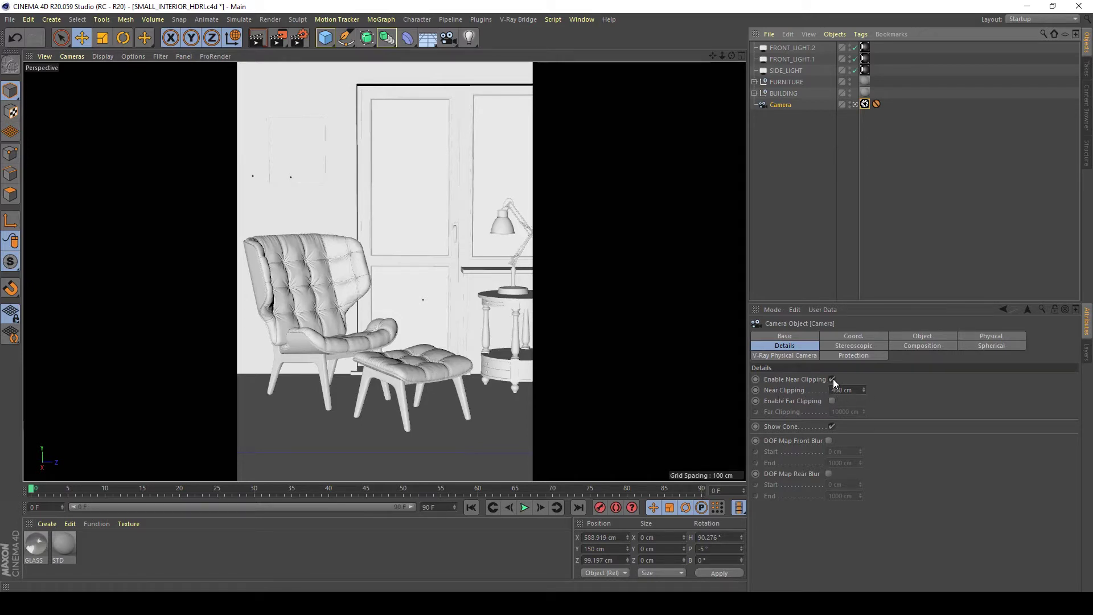
pyautogui.click(832, 379)
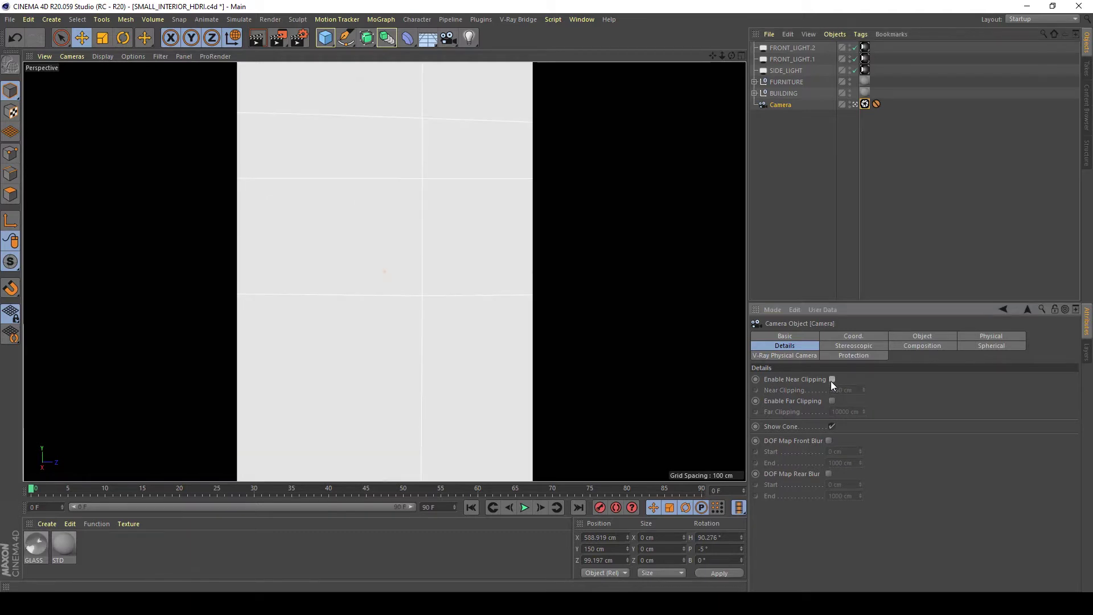
pyautogui.middleClick(631, 309)
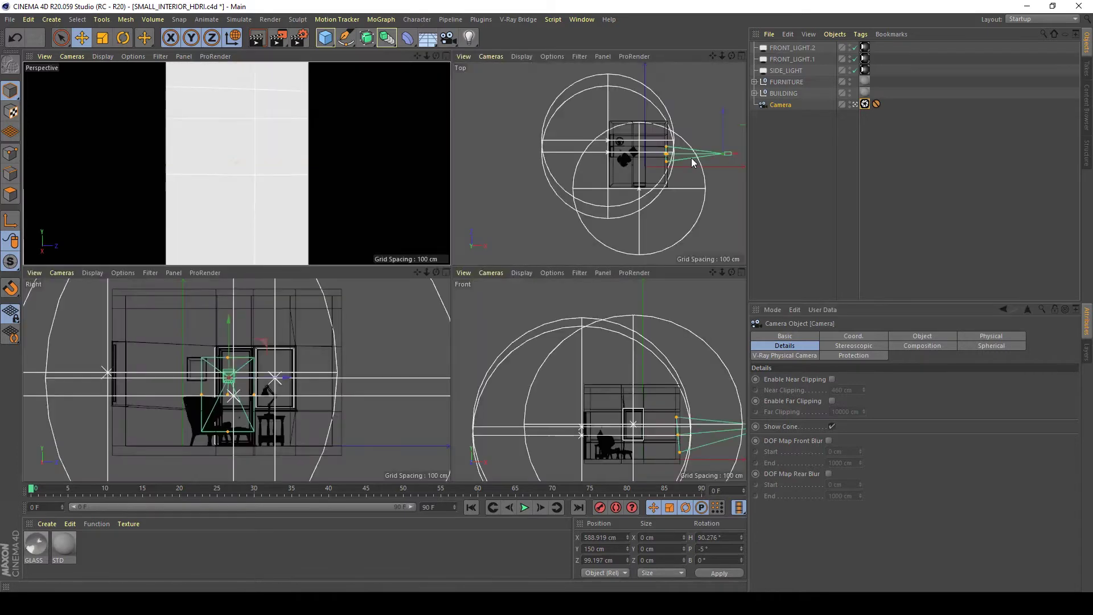
pyautogui.click(832, 379)
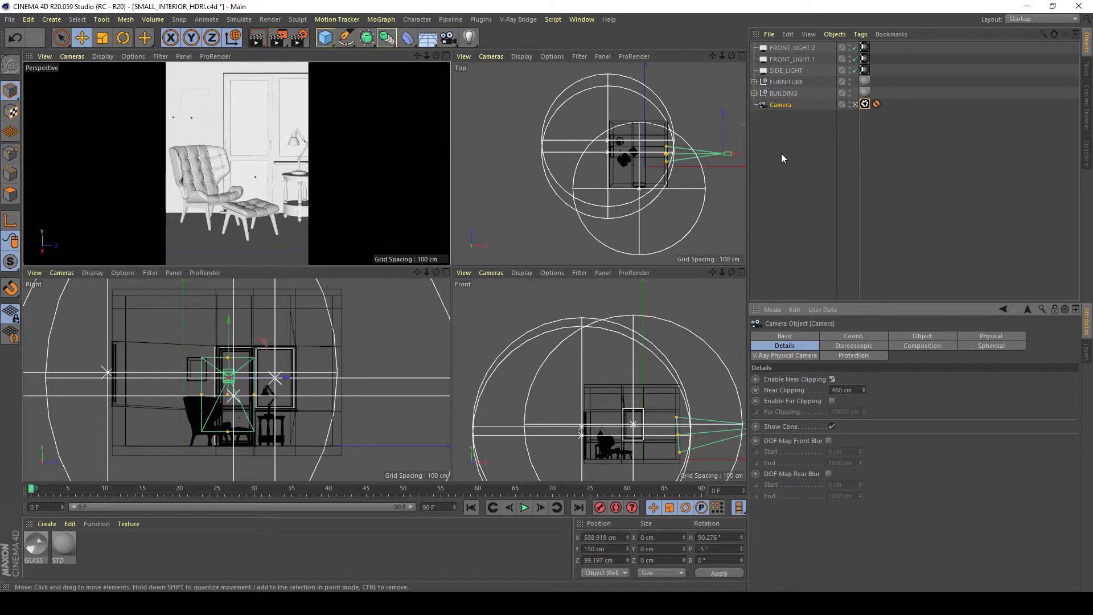
# Step: Maximize the Perspective view, save, and start a V-Ray render to the Picture Viewer
pyautogui.click(890, 177)
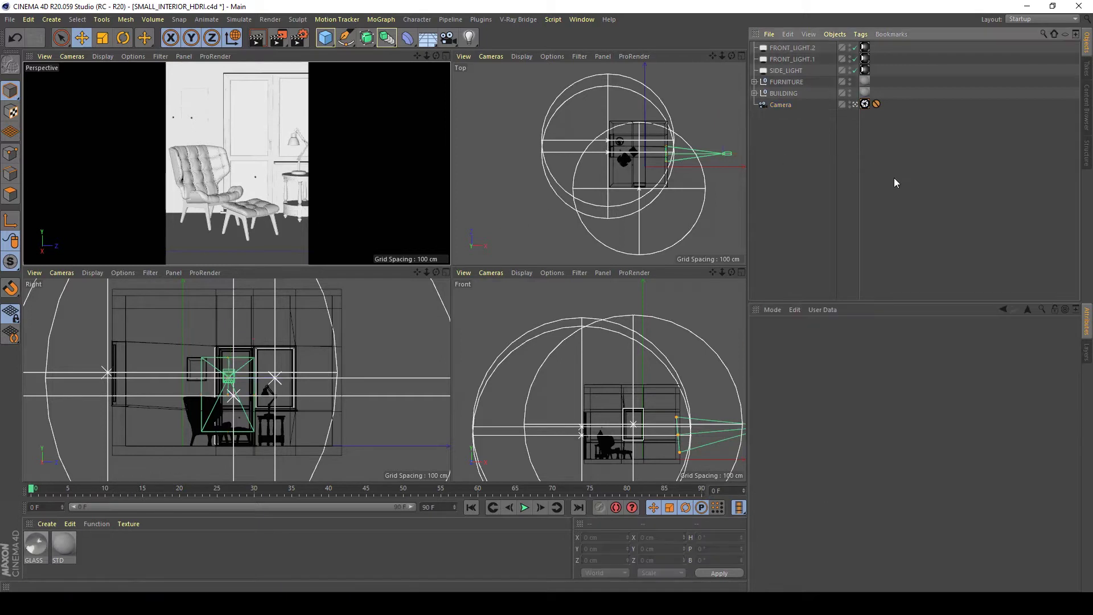
pyautogui.middleClick(233, 177)
pyautogui.hotkey('ctrl', 's')
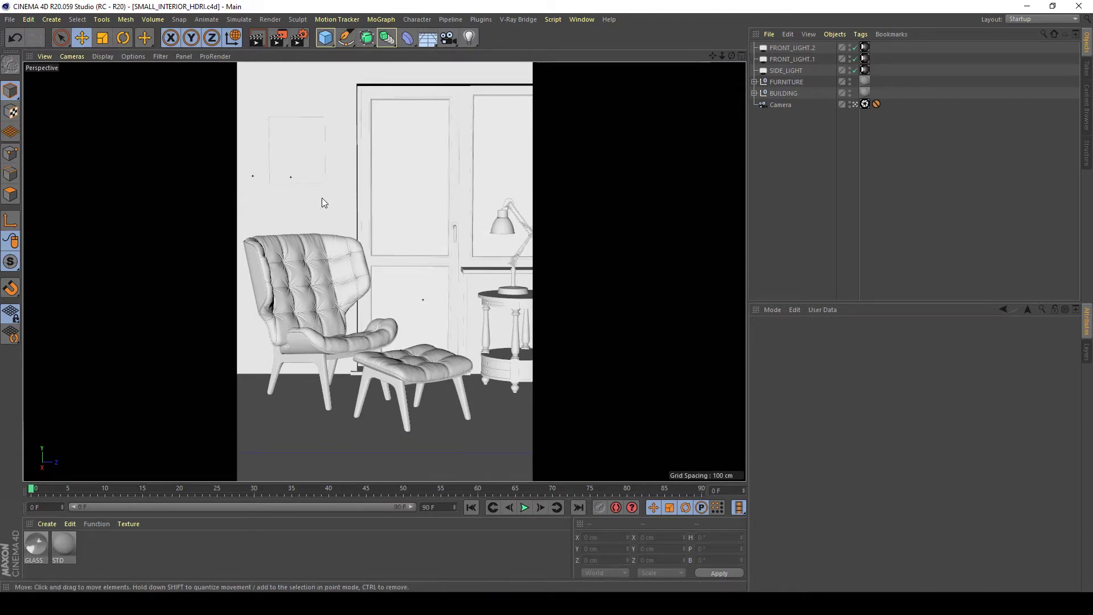
pyautogui.click(279, 38)
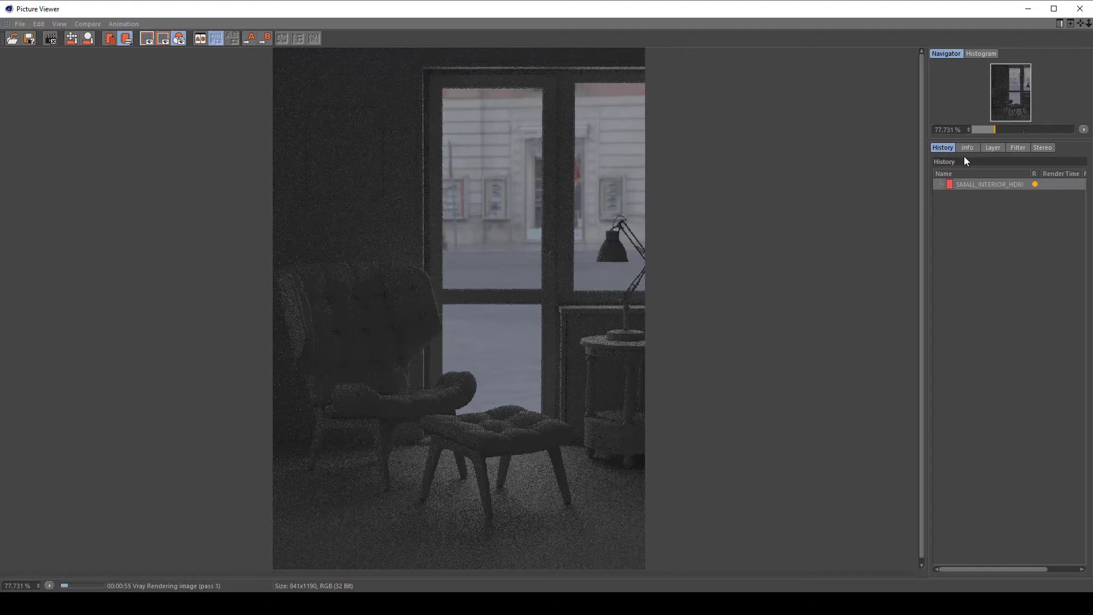
# Step: Abort the dark render, set the V-Ray Environment Multiplier to 10, and render again
pyautogui.click(1087, 8)
pyautogui.click(572, 340)
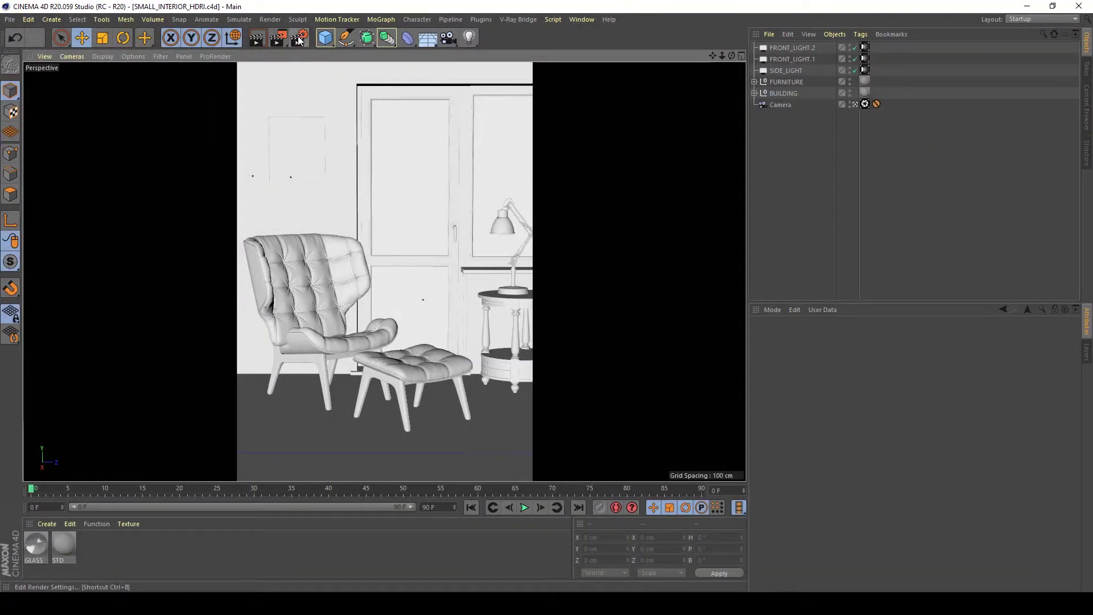
pyautogui.click(299, 39)
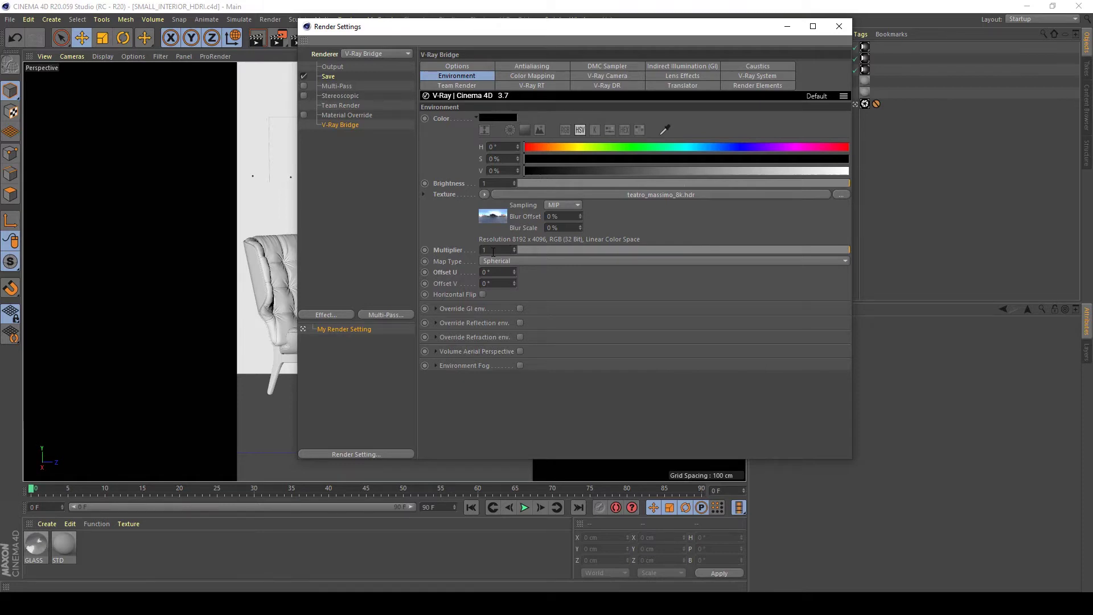
pyautogui.press('Return')
pyautogui.click(277, 44)
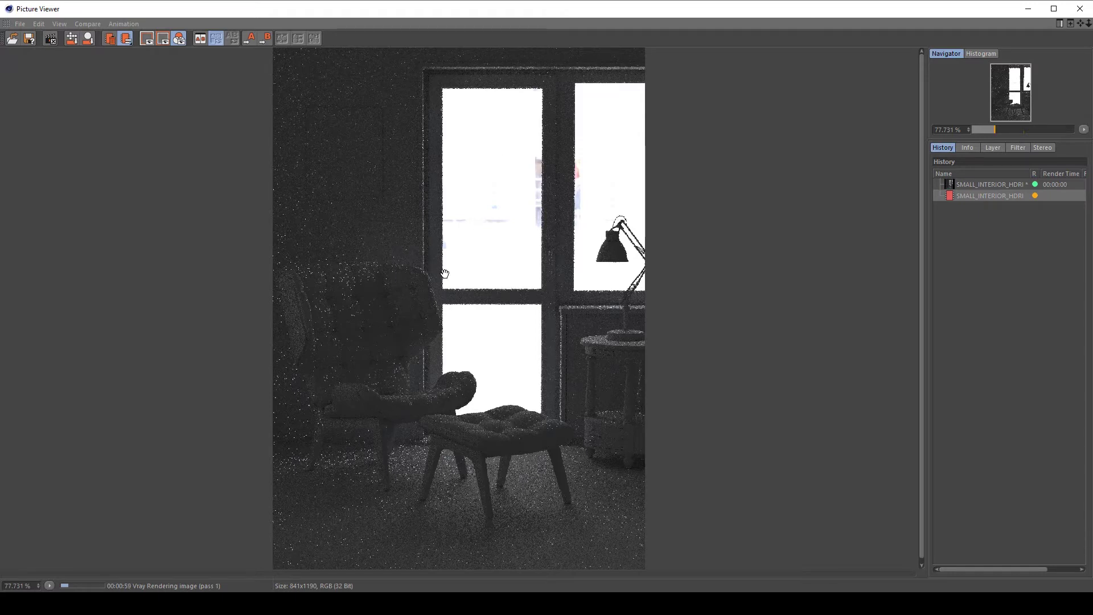
# Step: Close the Picture Viewer after checking the render's blown-out windows and dark room
pyautogui.click(1075, 14)
# Step: Confirm the abort, close Render Settings, and add a V-Ray Area Rectangle Light named Light
pyautogui.click(569, 341)
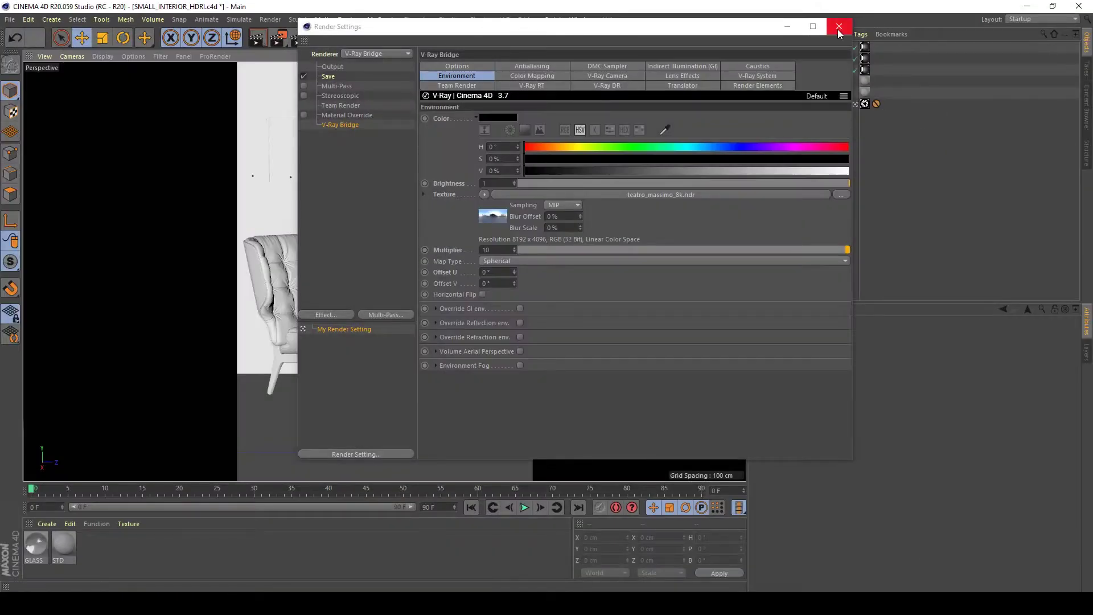
pyautogui.click(838, 27)
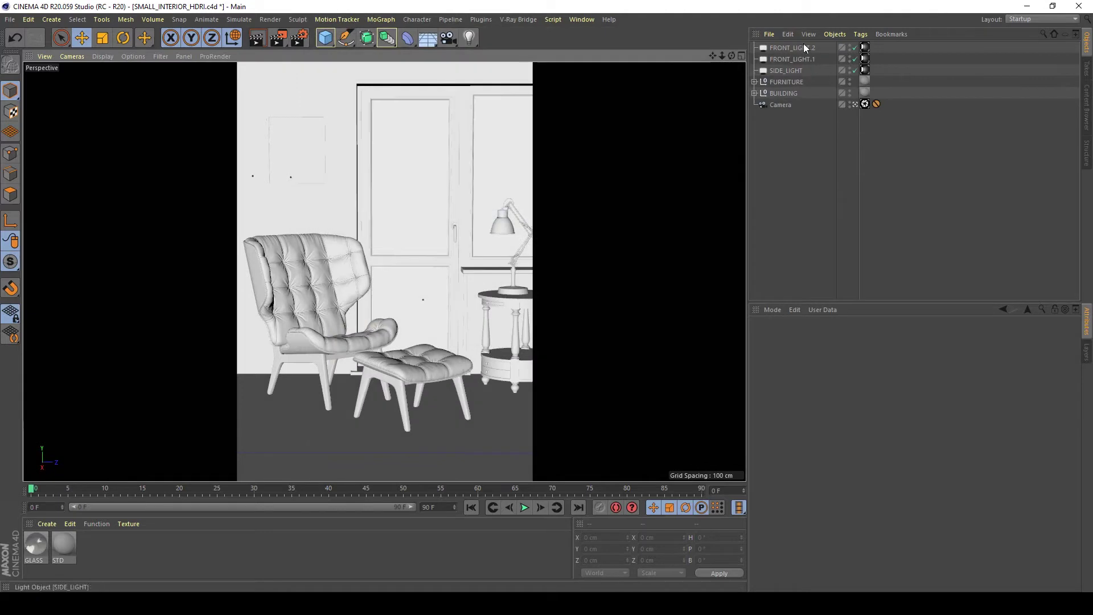
pyautogui.click(865, 71)
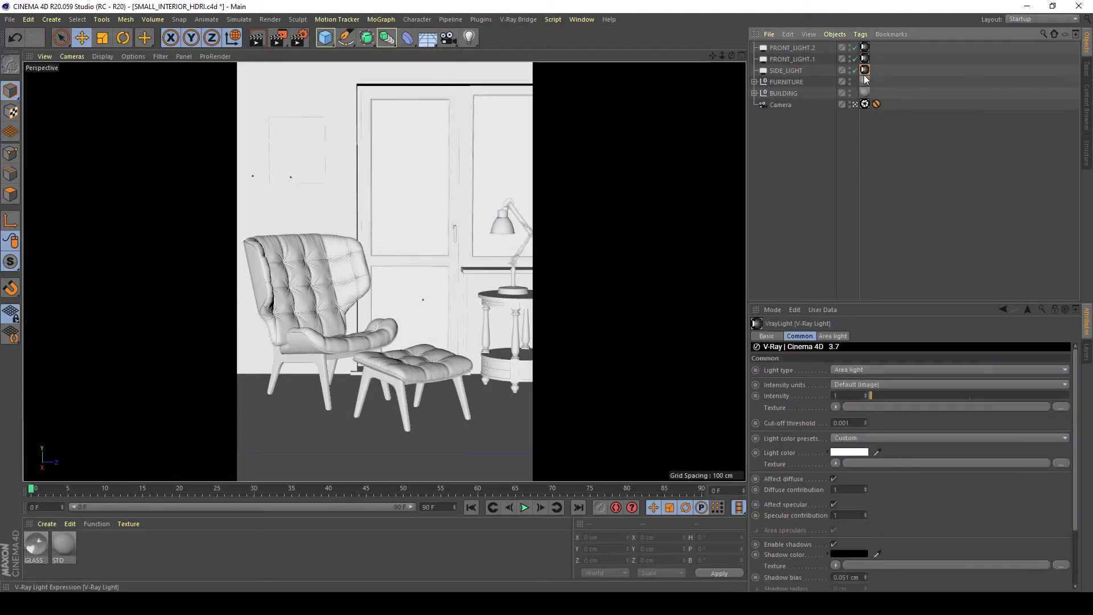
pyautogui.click(532, 21)
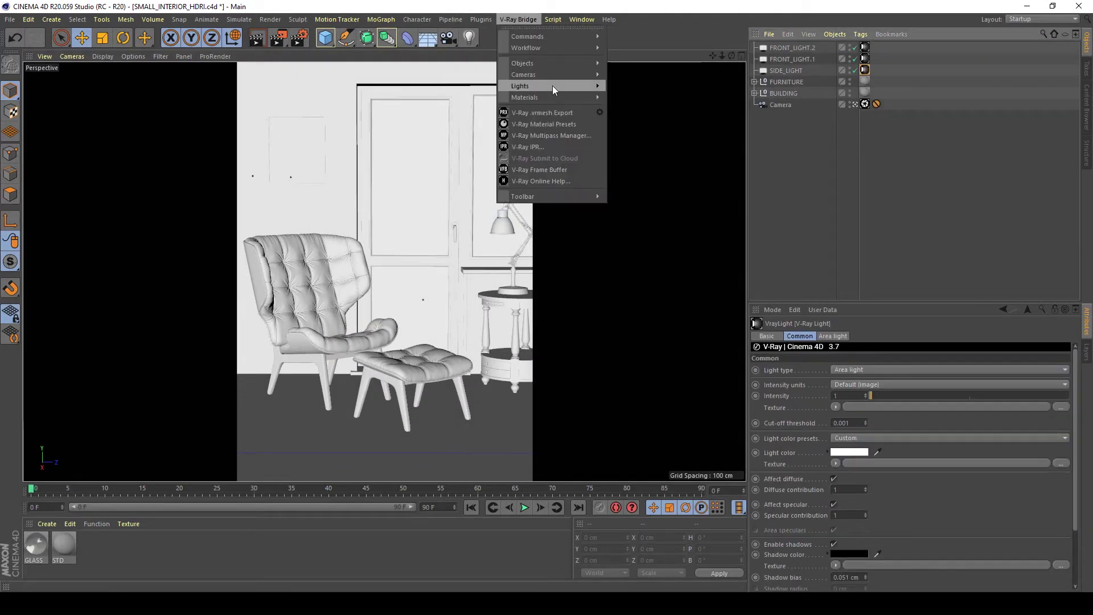
pyautogui.moveTo(532, 87)
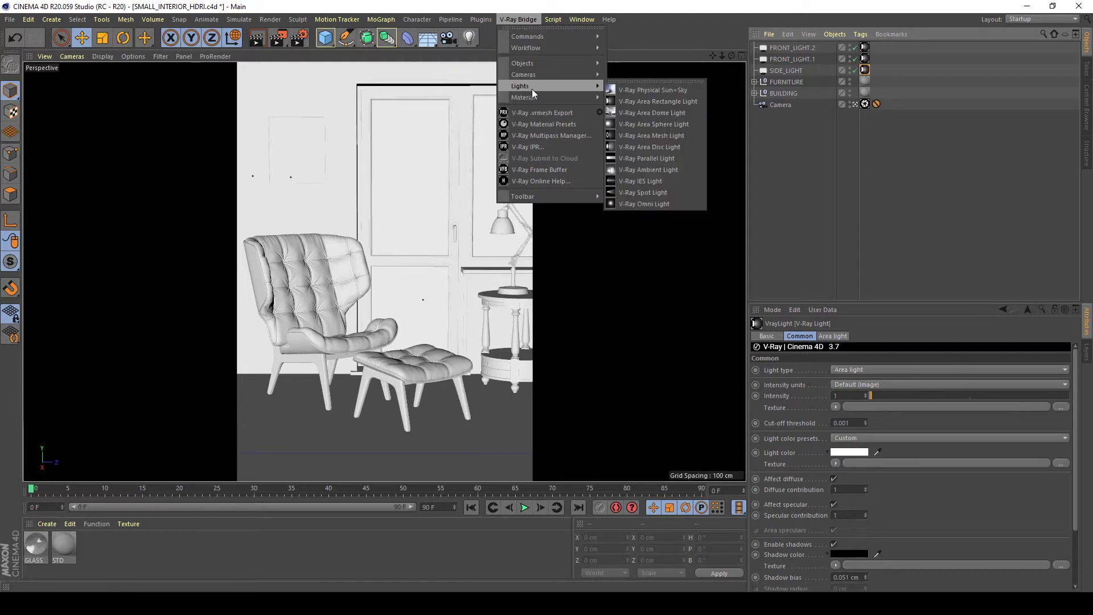
pyautogui.click(674, 101)
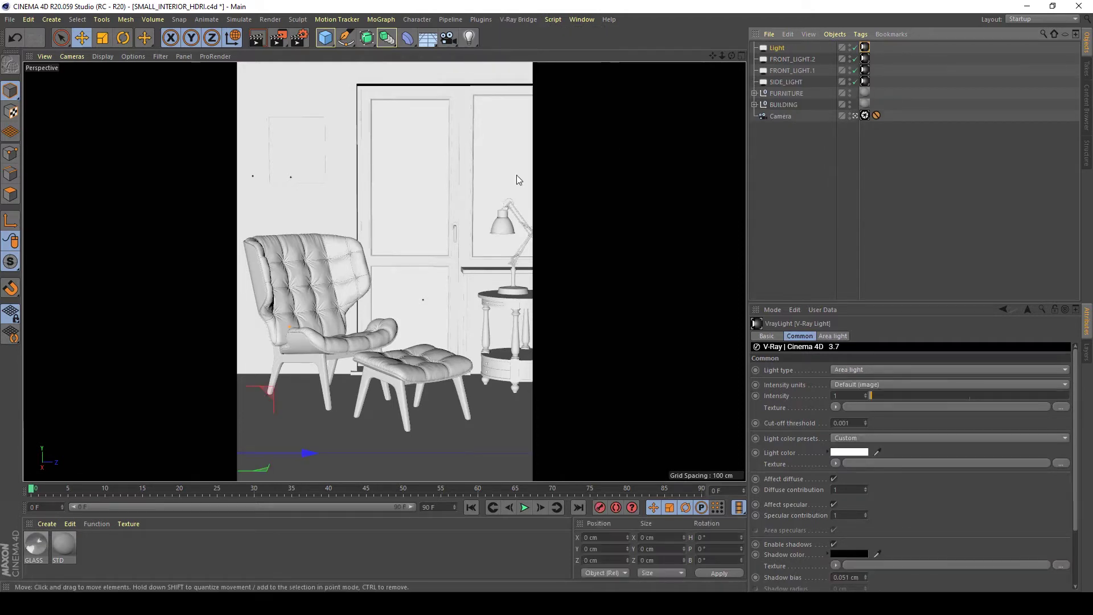
# Step: Cycle through the top, four-view and perspective layouts and orbit to locate the new area light
pyautogui.middleClick(292, 453)
pyautogui.middleClick(607, 199)
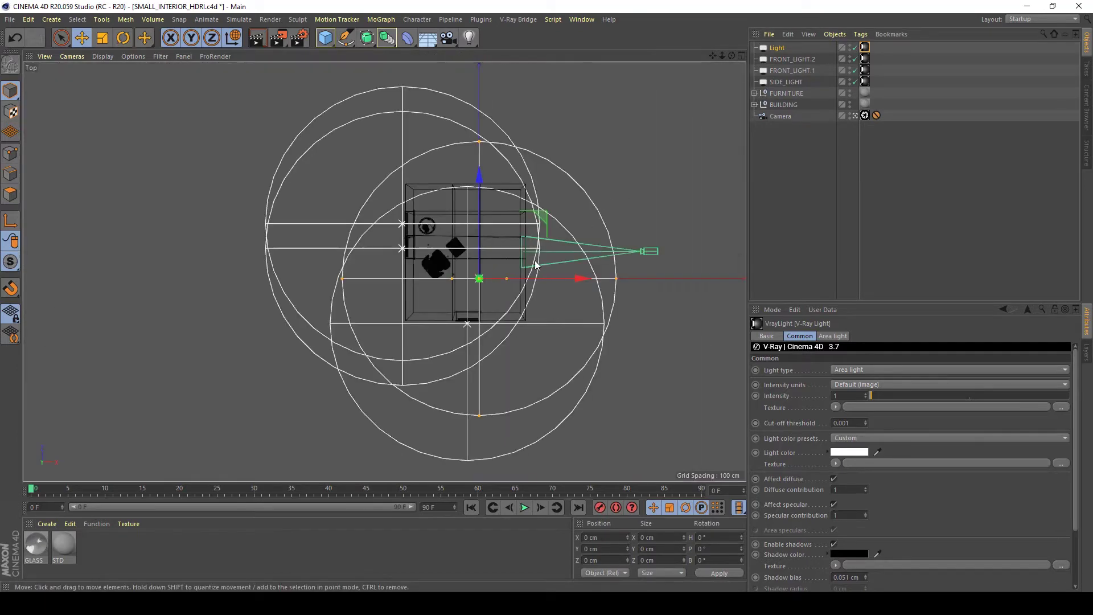
pyautogui.scroll(-2, 535, 264)
pyautogui.middleClick(344, 165)
pyautogui.middleClick(433, 204)
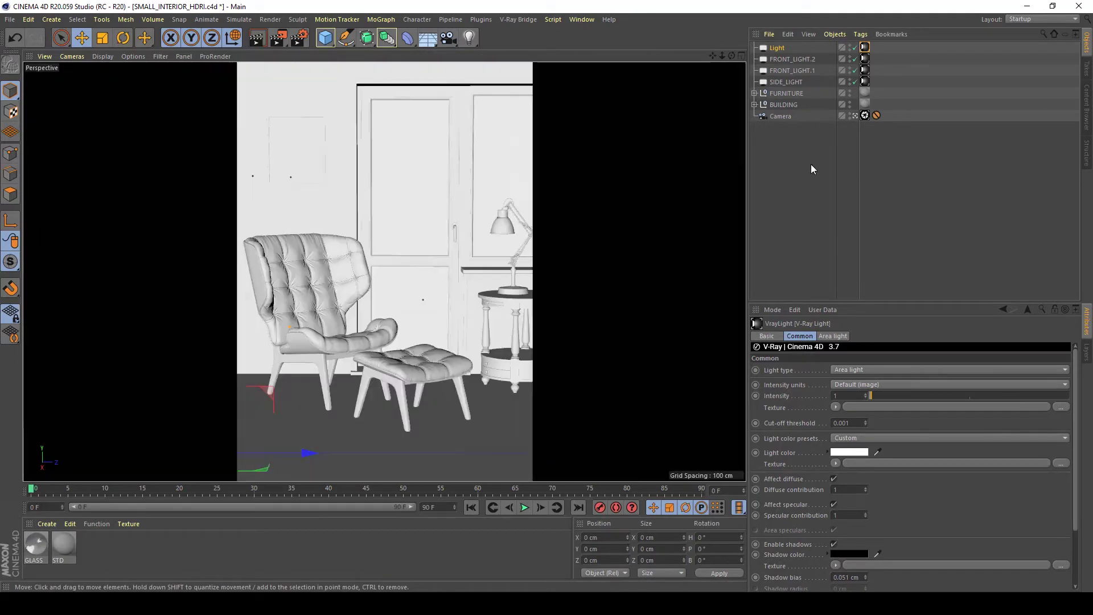
pyautogui.click(864, 116)
pyautogui.scroll(4, 543, 257)
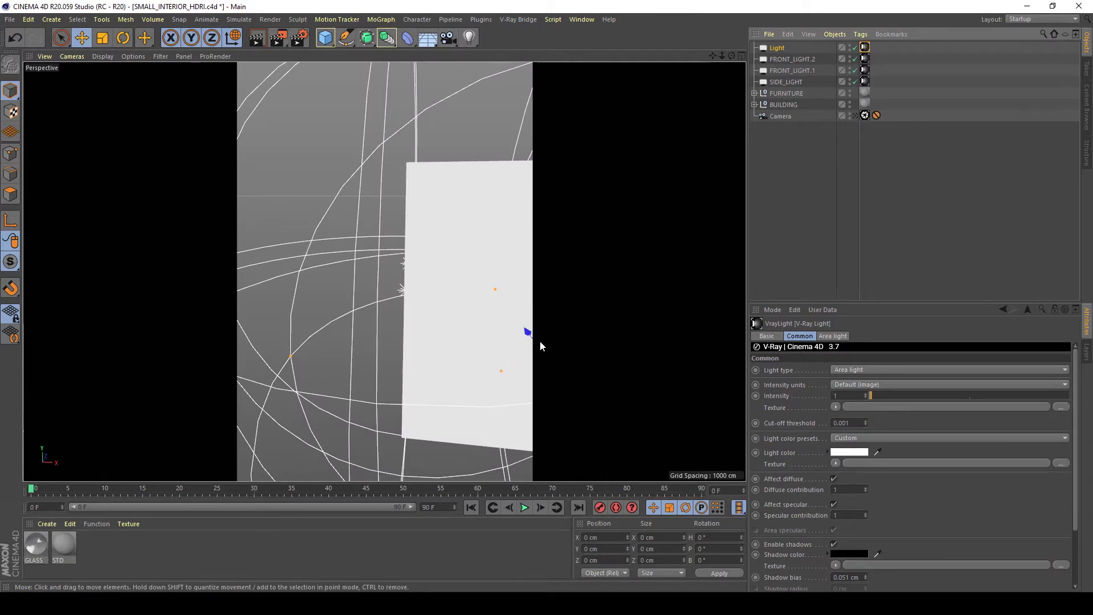
pyautogui.scroll(-3, 455, 336)
pyautogui.keyDown('alt'); pyautogui.moveTo(401, 322); pyautogui.dragTo(436, 332); pyautogui.keyUp('alt')
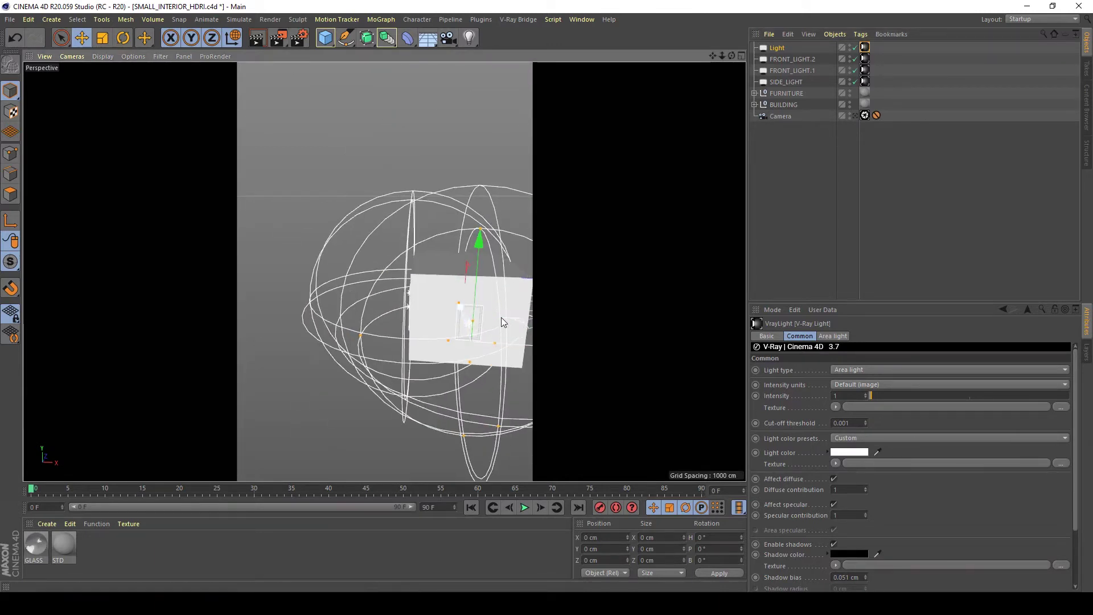
# Step: Try moving the new area light up and toward the camera, then delete it
pyautogui.moveTo(501, 316); pyautogui.dragTo(501, 94)
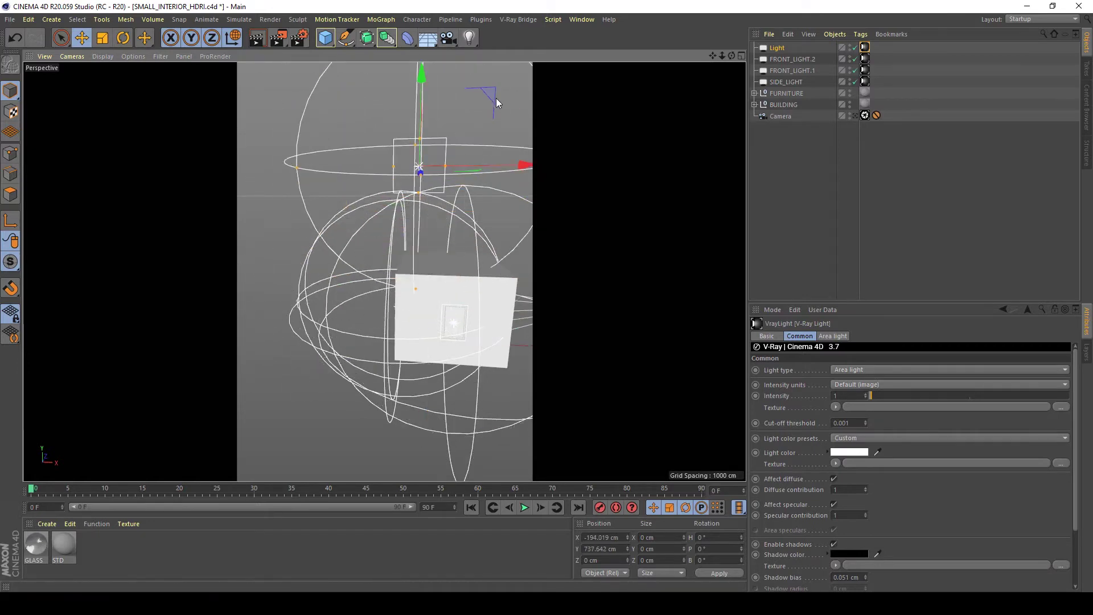
pyautogui.hotkey('ctrl', 'z')
pyautogui.hotkey('ctrl', 'z')
pyautogui.hotkey('ctrl', 'z')
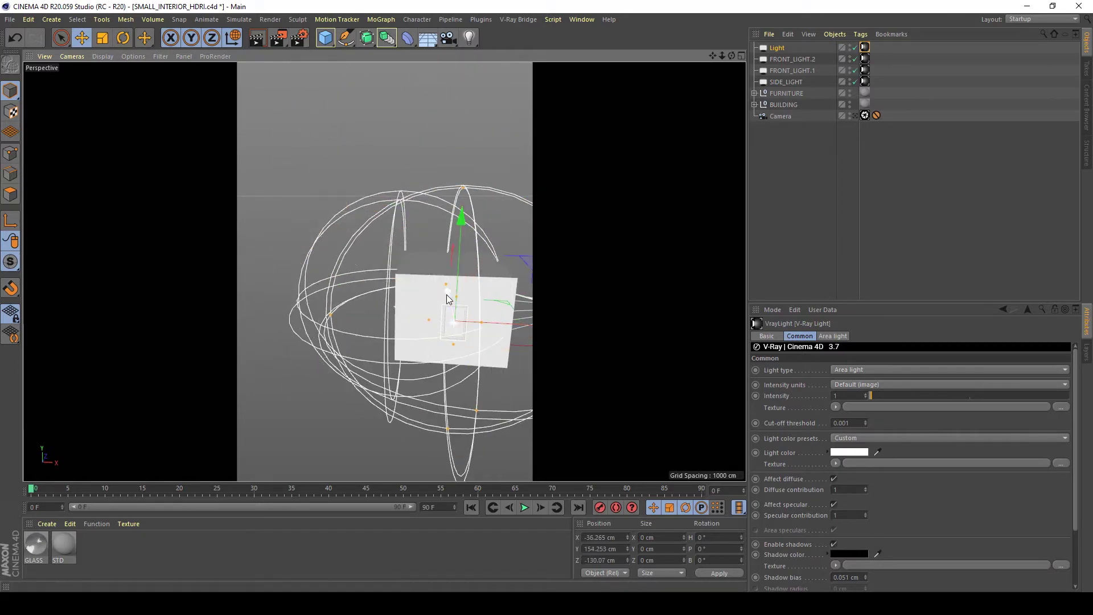
pyautogui.moveTo(448, 298); pyautogui.dragTo(454, 301)
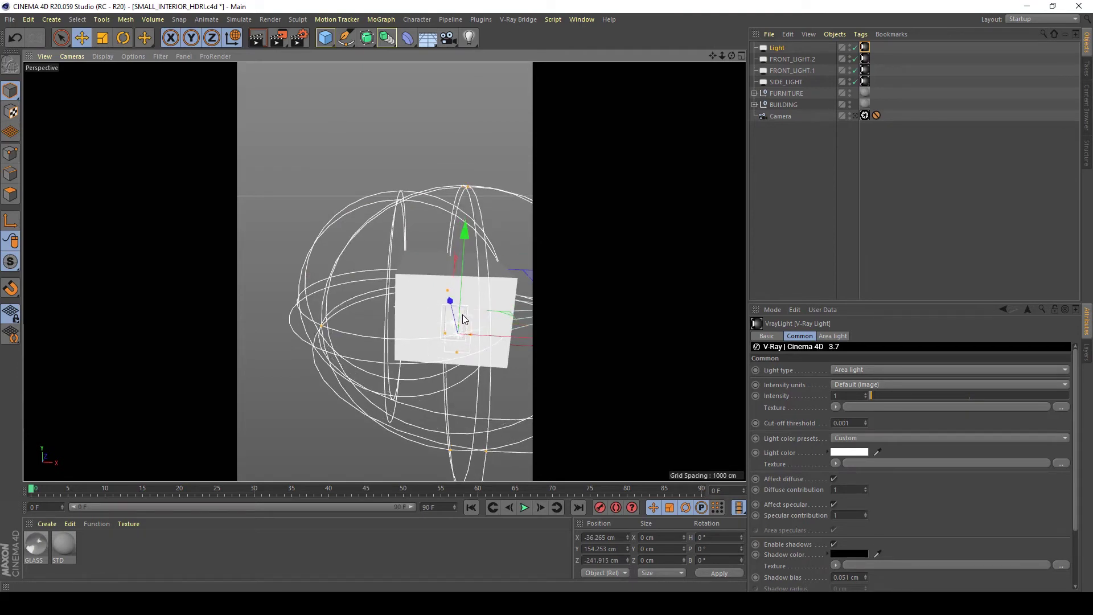
pyautogui.moveTo(462, 319); pyautogui.dragTo(482, 370)
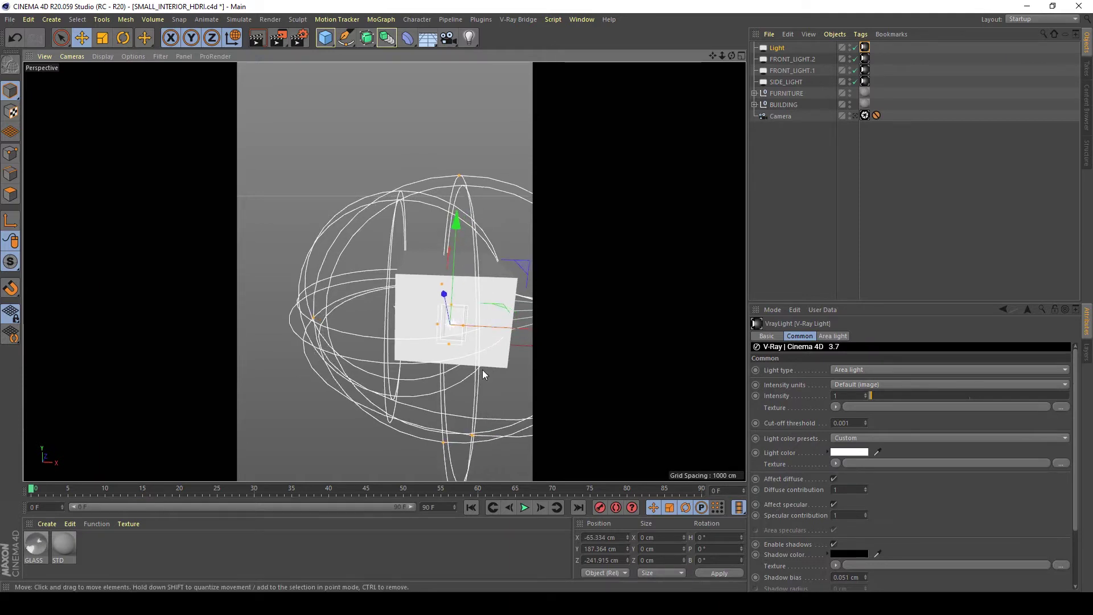
pyautogui.press('Delete')
pyautogui.click(785, 71)
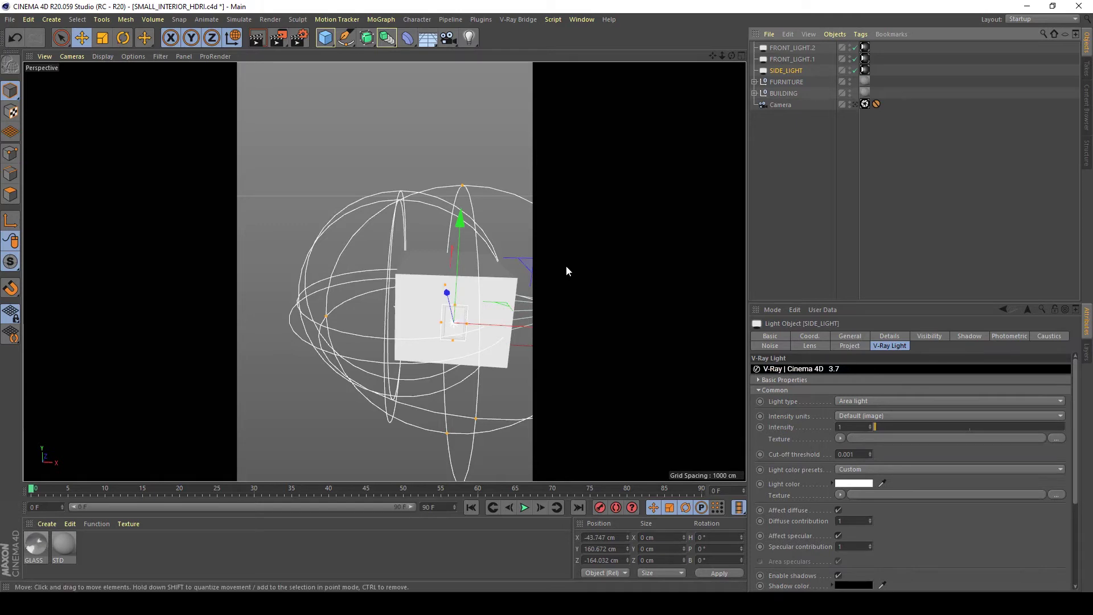
# Step: Set SIDE_LIGHT's intensity units to Radiant power (W) with a value of 200
pyautogui.keyDown('alt'); pyautogui.moveTo(401, 258); pyautogui.dragTo(500, 297); pyautogui.keyUp('alt')
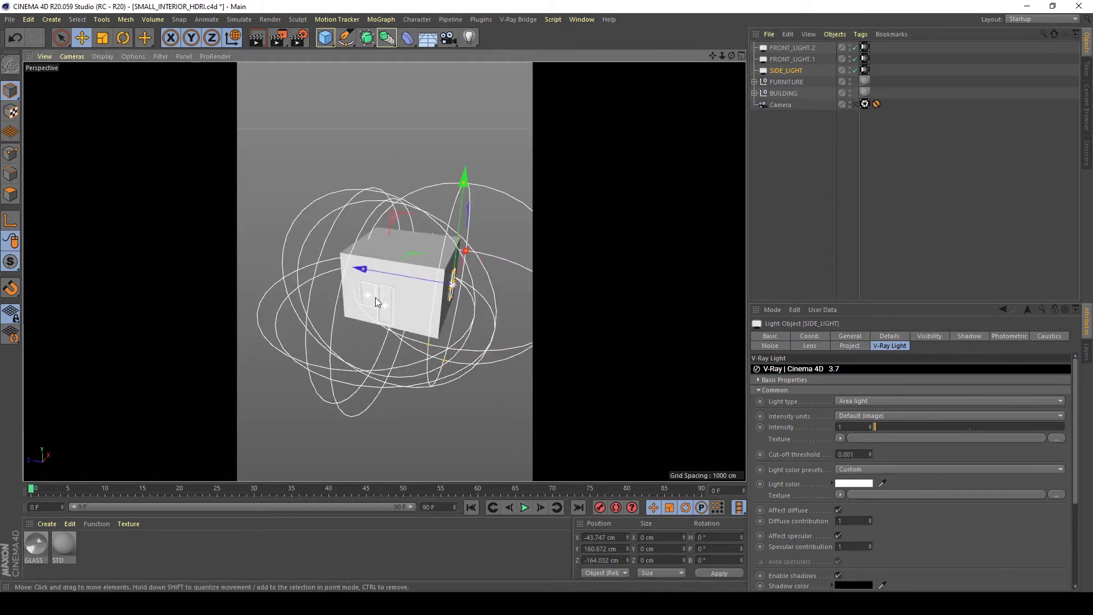
pyautogui.click(876, 418)
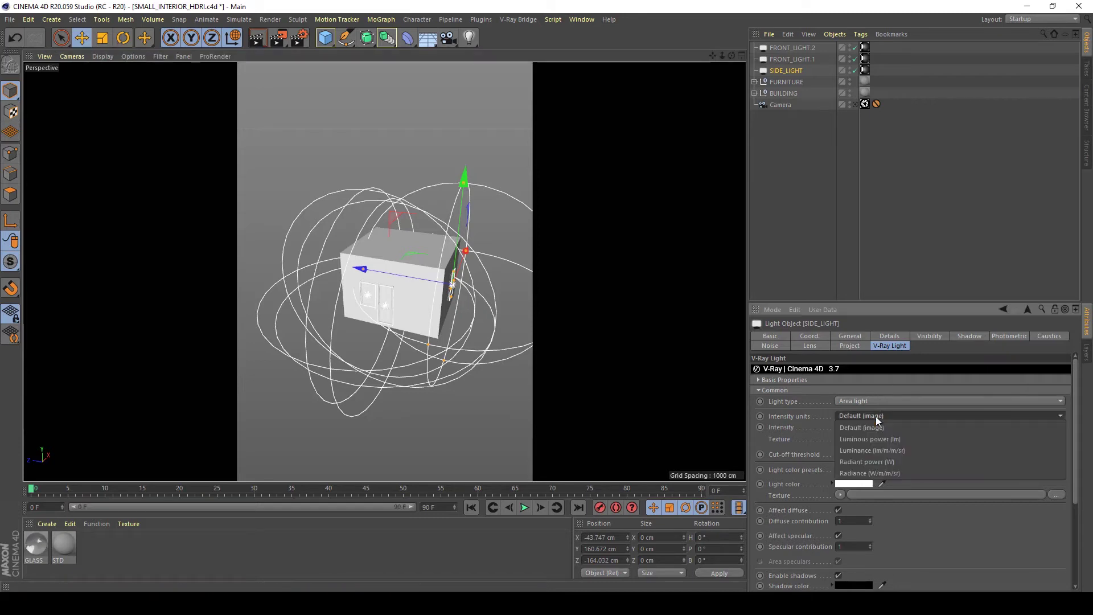
pyautogui.click(883, 466)
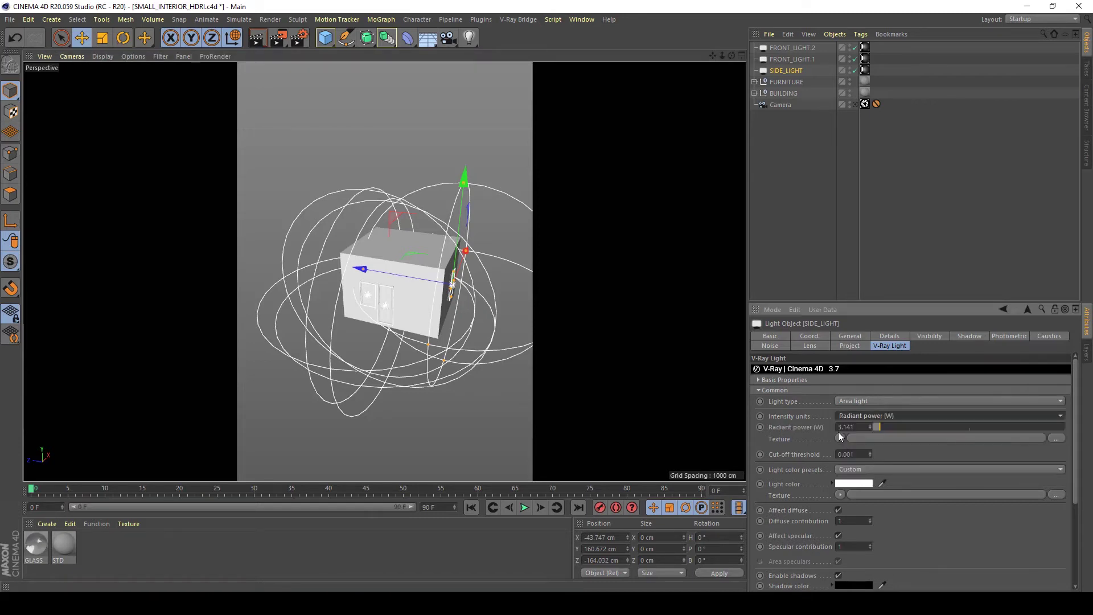
pyautogui.click(865, 427)
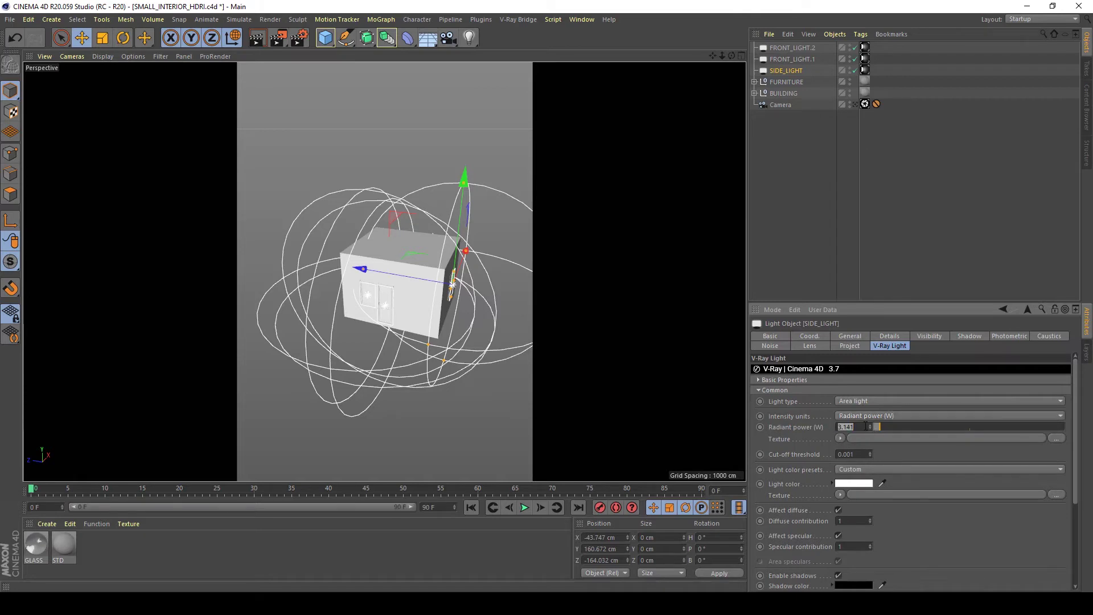
pyautogui.write('200')
pyautogui.press('Return')
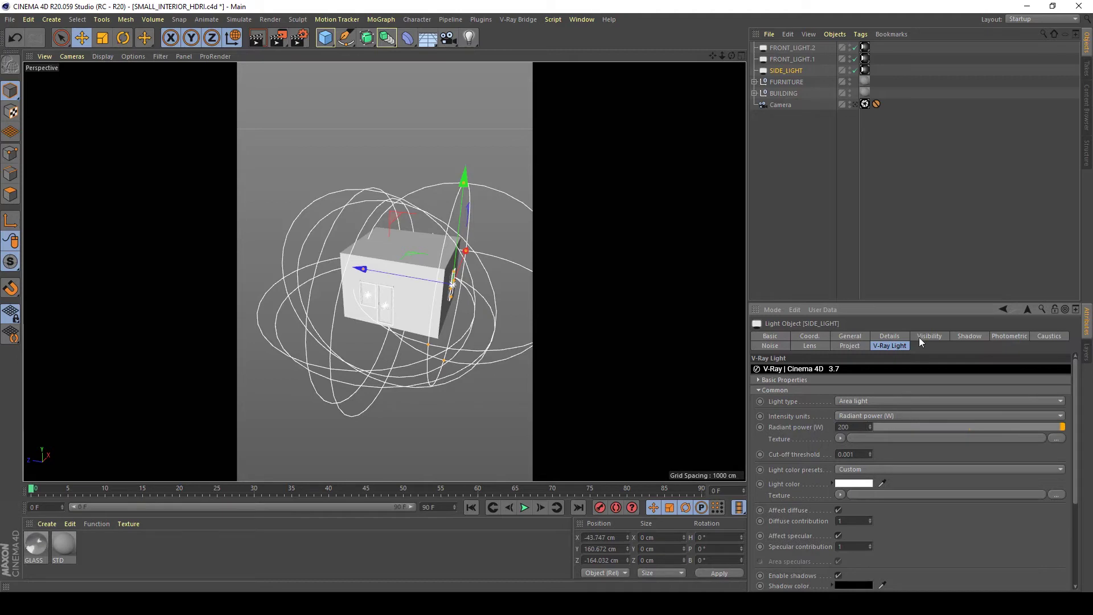
# Step: Switch both FRONT_LIGHT V-Ray tags to Radiant power (W) intensity units
pyautogui.click(908, 207)
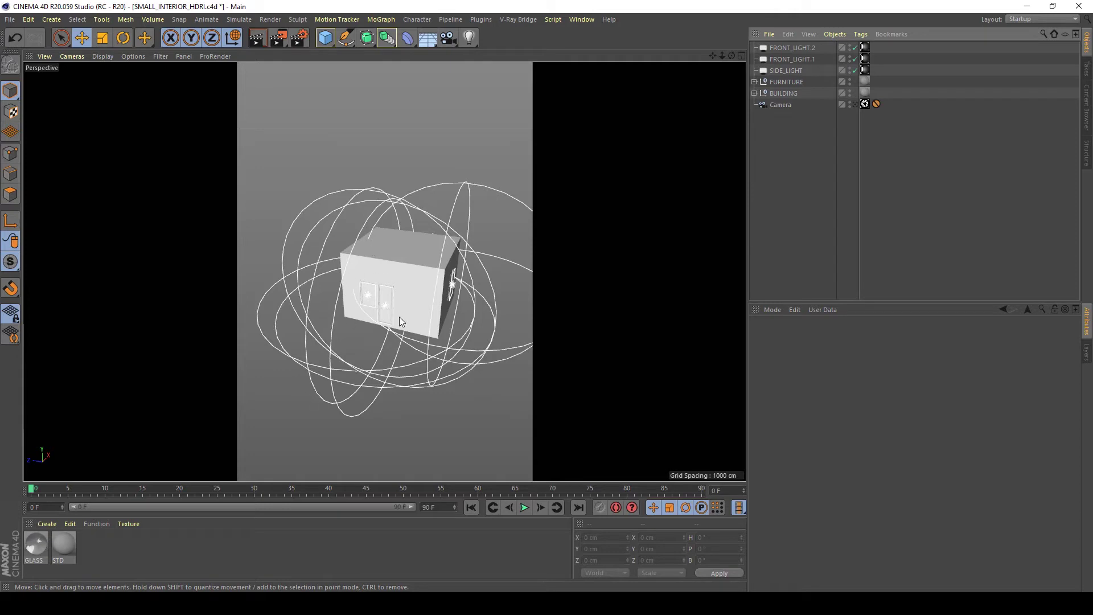
pyautogui.click(796, 49)
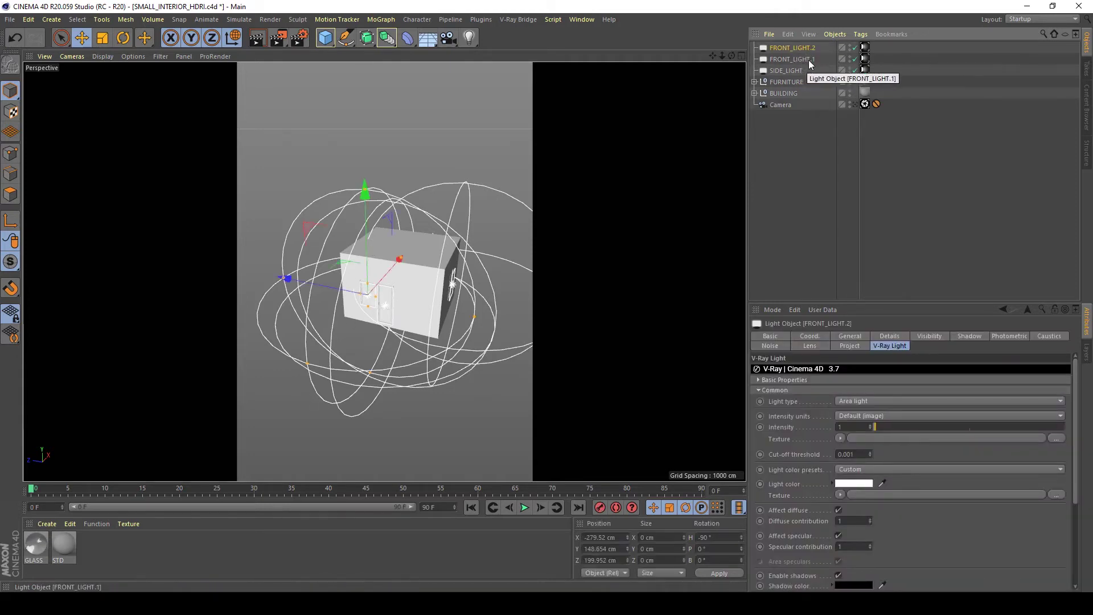
pyautogui.click(865, 59)
pyautogui.keyDown('shift'); pyautogui.click(865, 48); pyautogui.keyUp('shift')
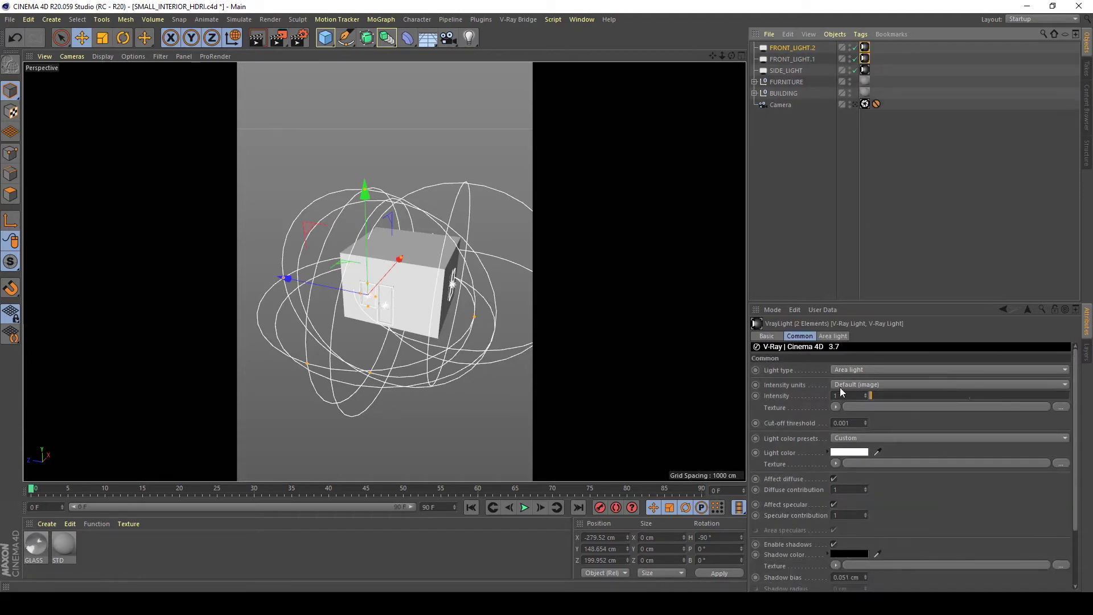
pyautogui.click(863, 387)
pyautogui.click(872, 428)
pyautogui.click(851, 396)
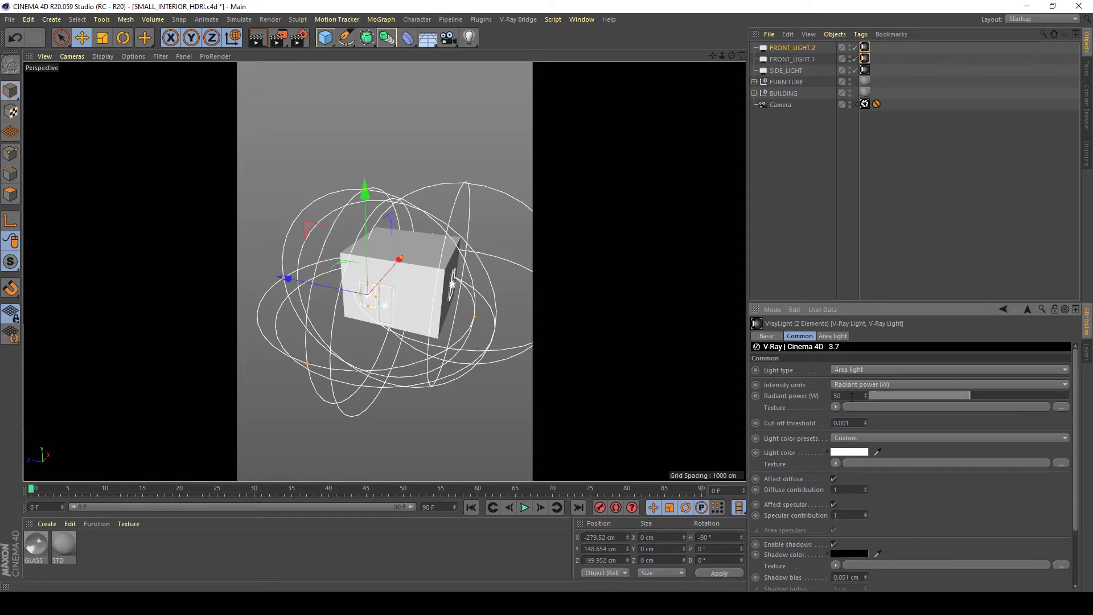
# Step: Deselect the tags, activate the scene Camera, and render the chair interior to the Picture Viewer
pyautogui.click(882, 156)
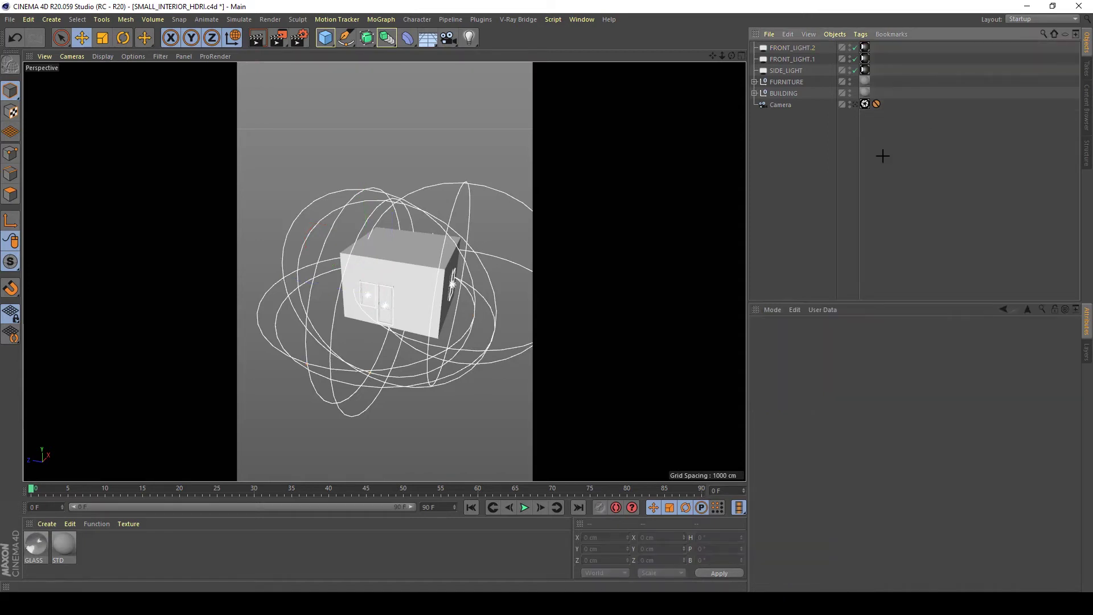
pyautogui.click(863, 103)
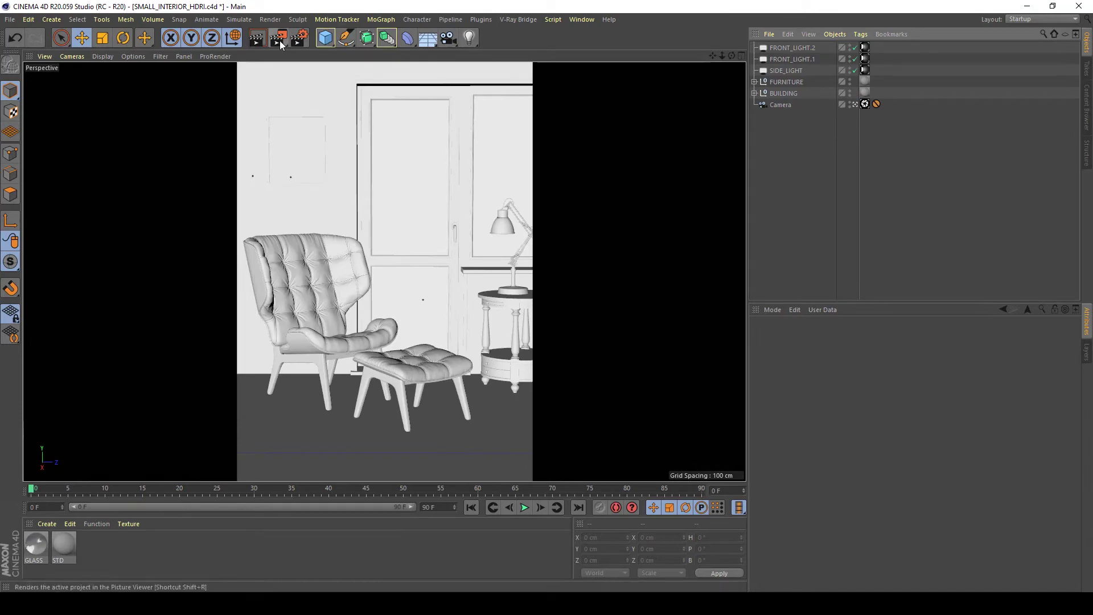
pyautogui.click(280, 41)
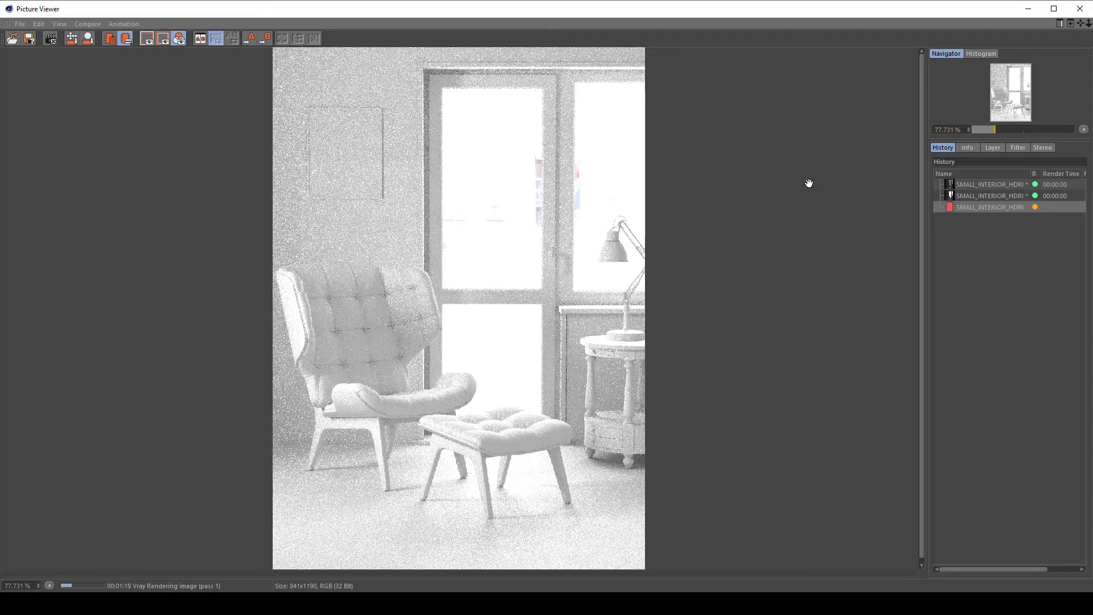
# Step: Abort the render and set V-Ray Bridge Color Mapping Type to Exponential
pyautogui.click(1080, 9)
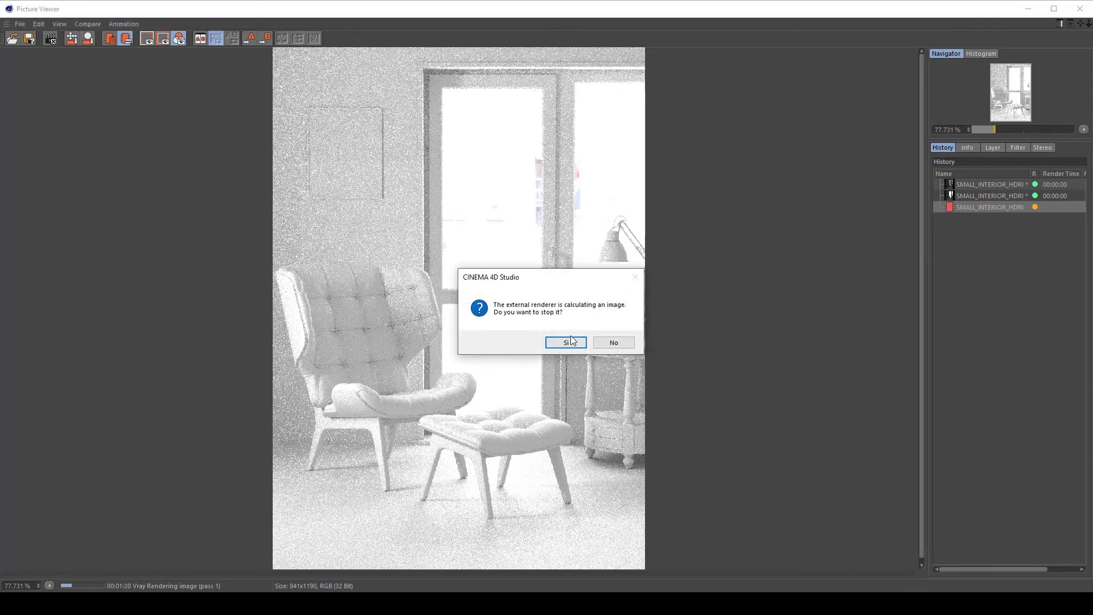
pyautogui.click(573, 342)
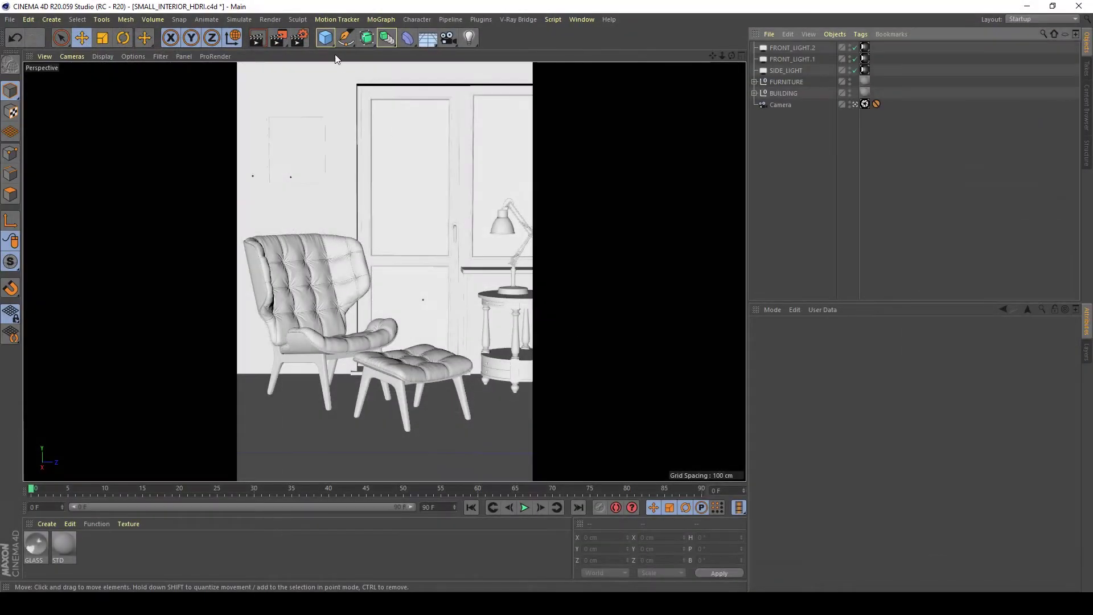
pyautogui.click(303, 39)
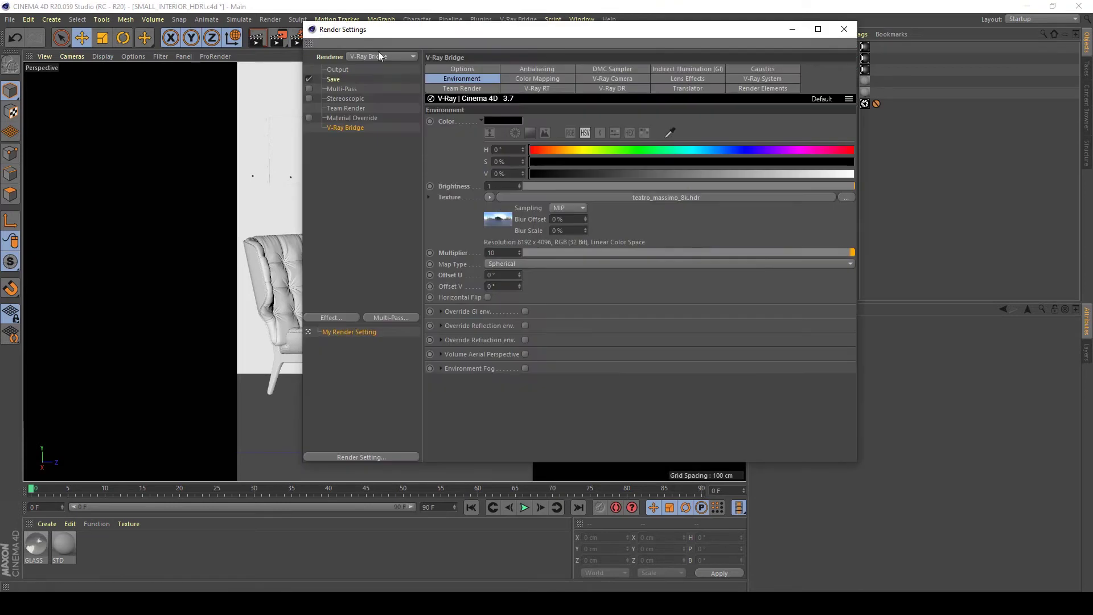
pyautogui.click(547, 81)
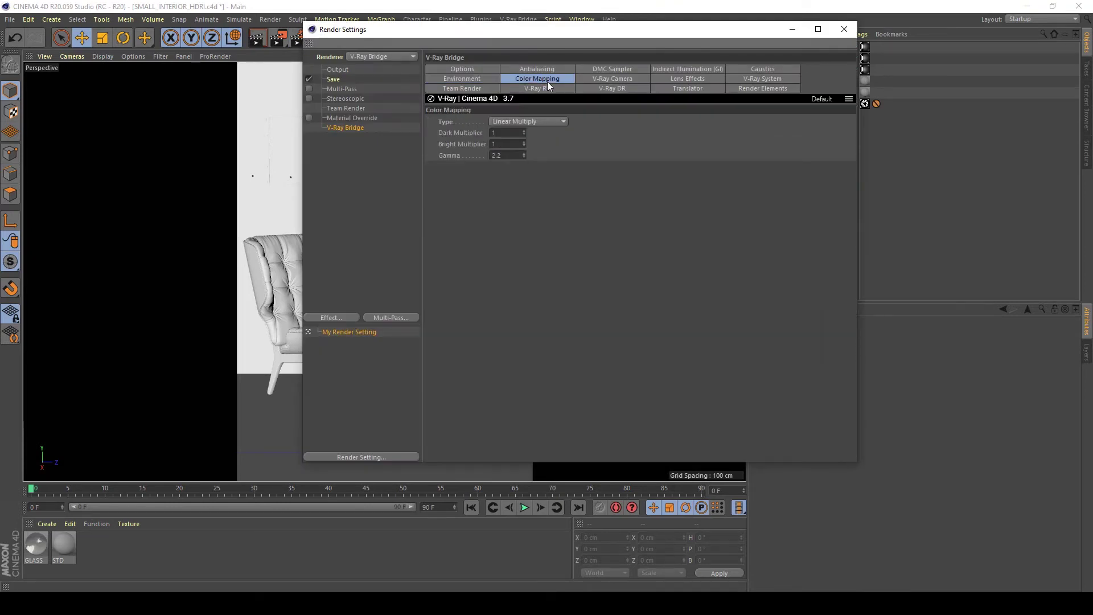
pyautogui.click(503, 124)
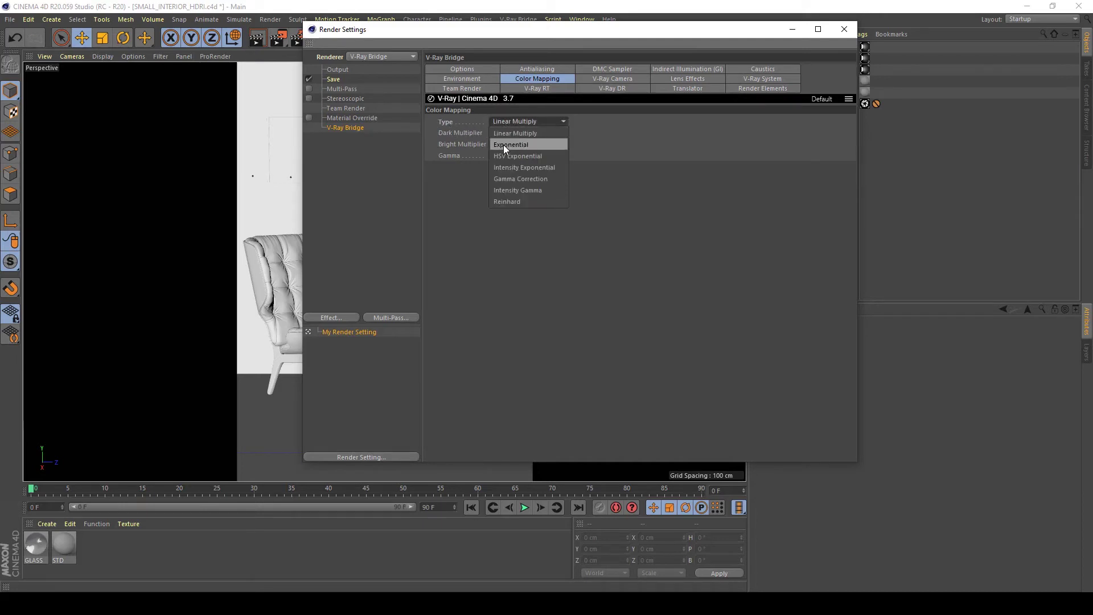
pyautogui.click(503, 145)
# Step: Render with Exponential mapping, then flip the History between the new and previous renders
pyautogui.click(844, 29)
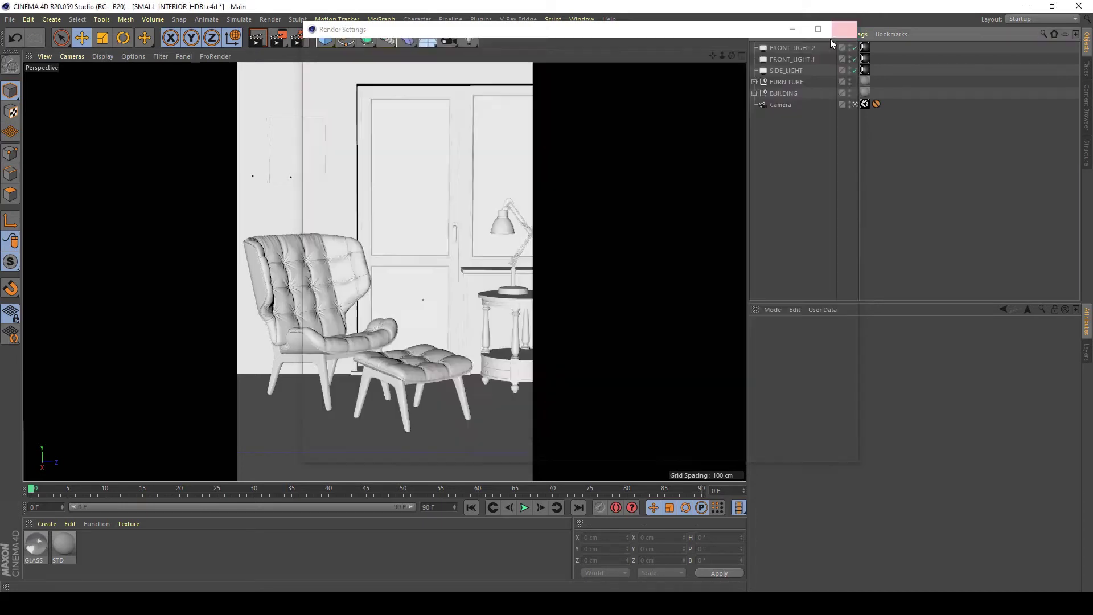
pyautogui.click(279, 38)
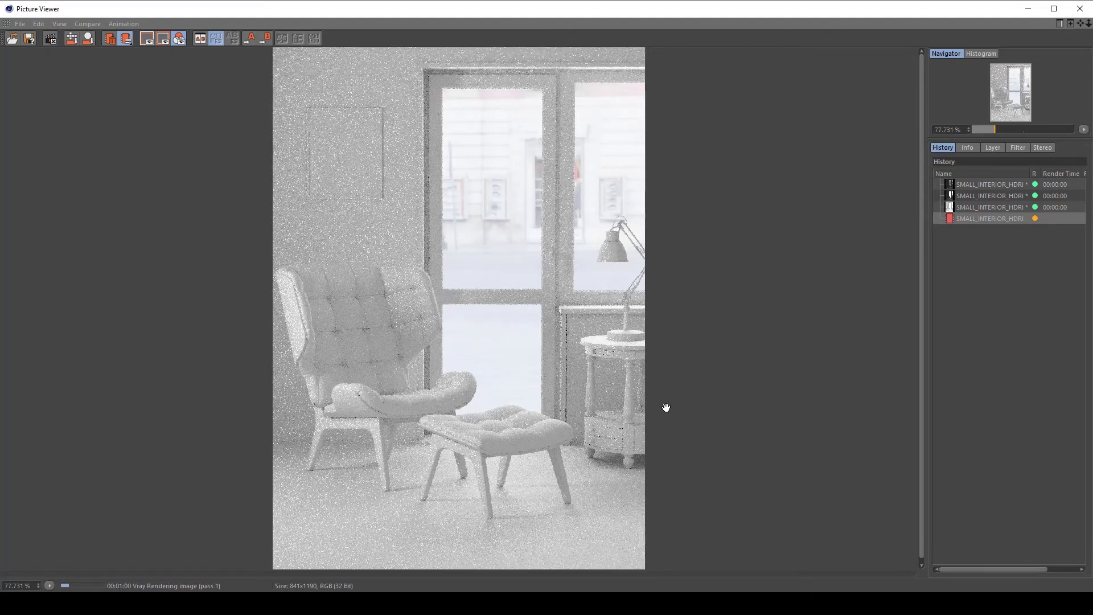
pyautogui.press('Up')
pyautogui.press('Down')
pyautogui.press('Up')
pyautogui.press('Down')
pyautogui.press('Up')
pyautogui.press('Down')
pyautogui.press('Up')
pyautogui.press('Down')
pyautogui.press('Up')
pyautogui.press('Down')
pyautogui.press('Up')
pyautogui.press('Down')
pyautogui.press('Up')
pyautogui.press('Down')
pyautogui.press('Up')
pyautogui.press('Down')
# Step: Stop the render and change the V-Ray Environment Multiplier from 10 to 25
pyautogui.click(1080, 8)
pyautogui.click(566, 343)
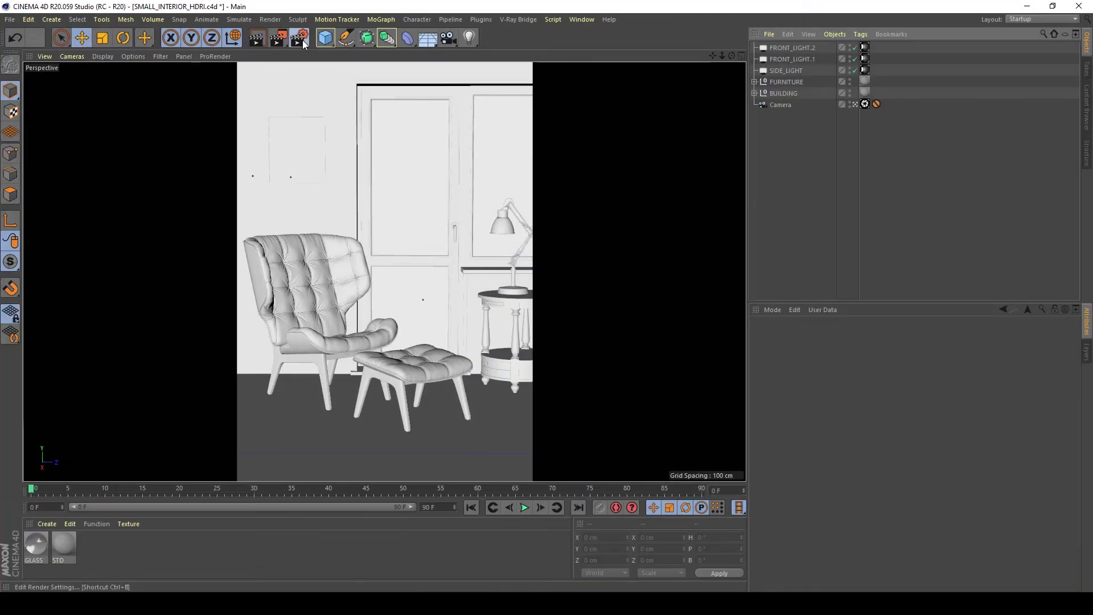
pyautogui.click(302, 39)
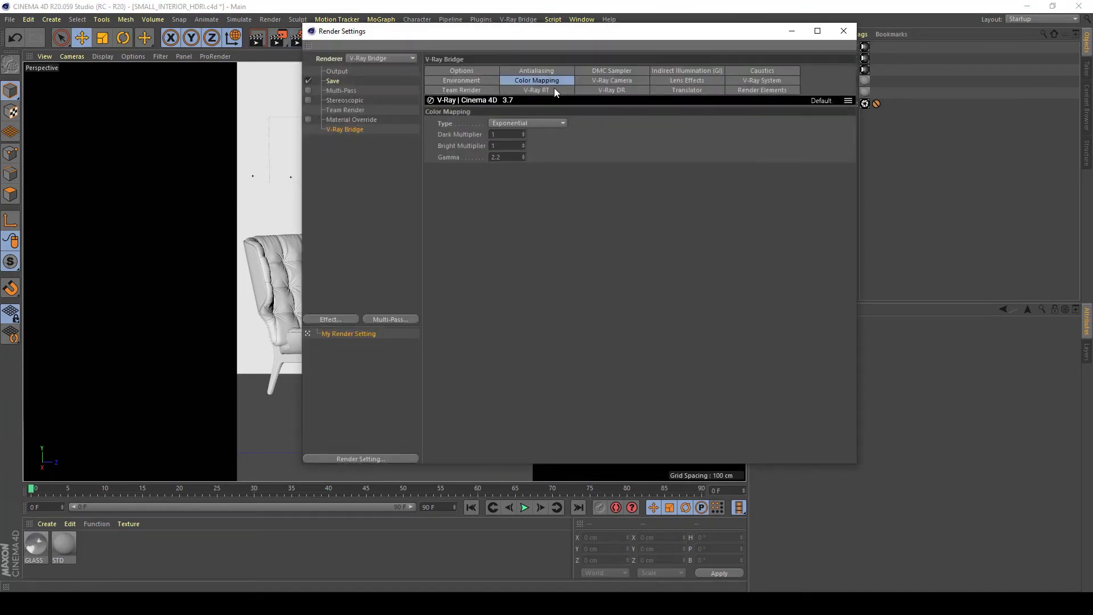
pyautogui.click(468, 81)
pyautogui.click(506, 255)
pyautogui.write('25')
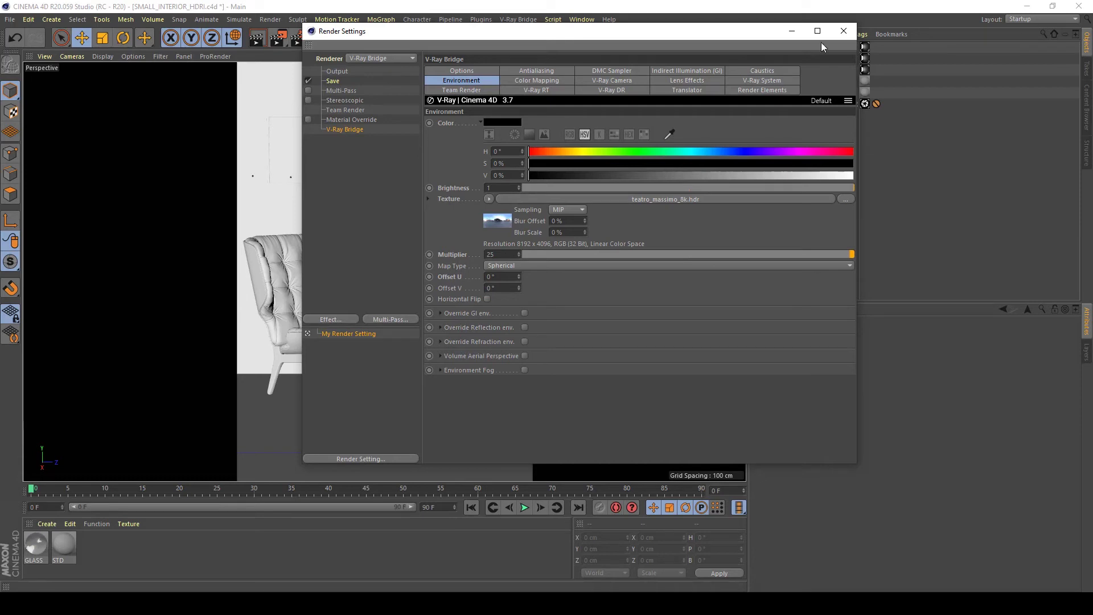
pyautogui.click(843, 30)
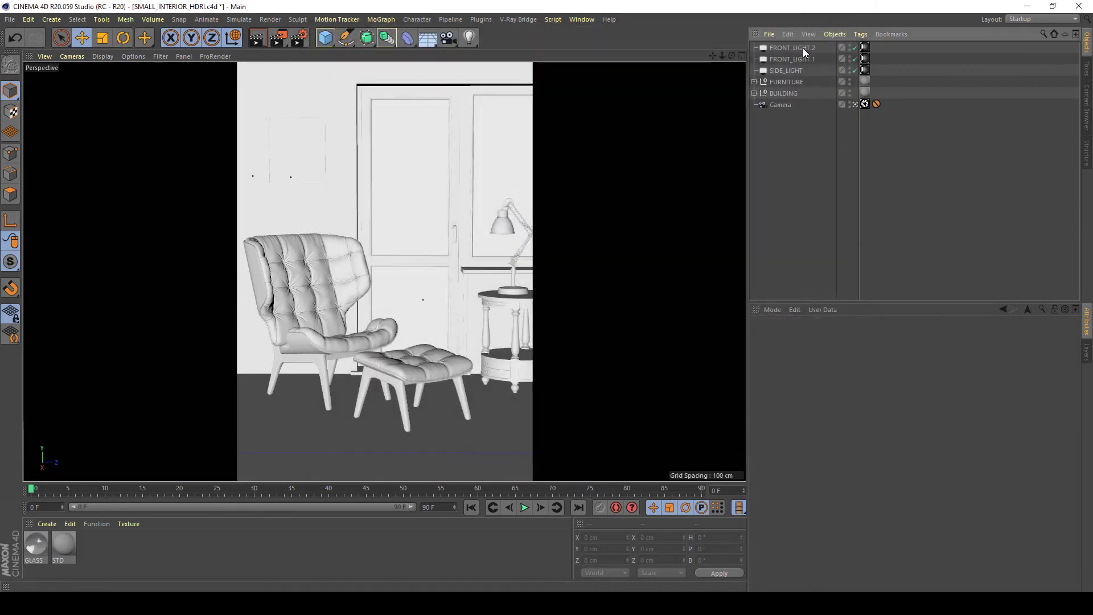
# Step: Set SIDE_LIGHT's radiant power to 400 W
pyautogui.click(864, 70)
pyautogui.click(853, 393)
pyautogui.doubleClick(853, 394)
pyautogui.write('400')
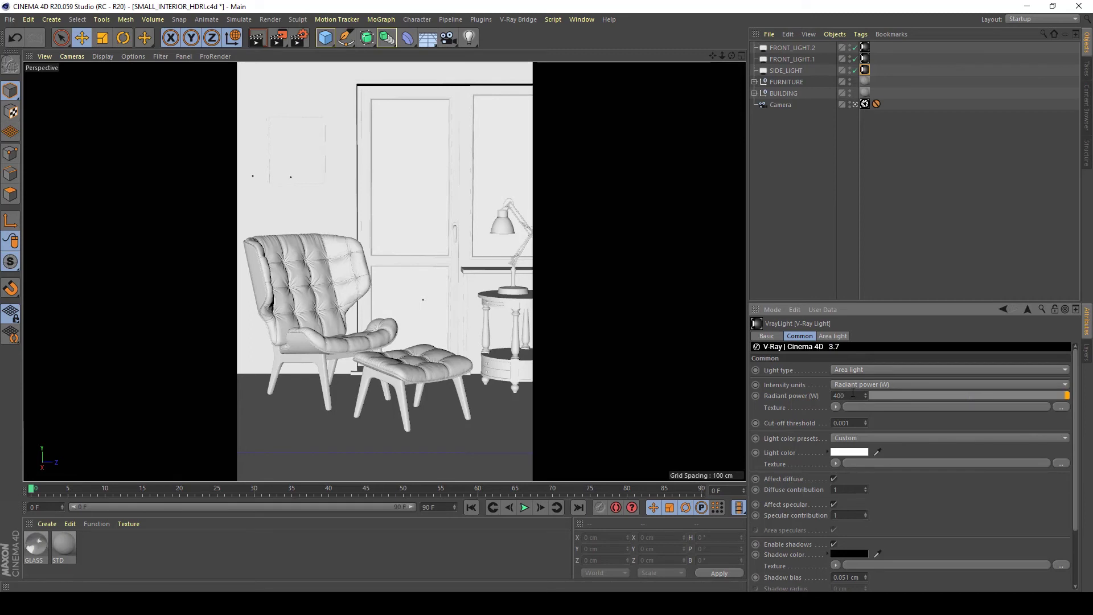
# Step: Set both FRONT_LIGHT tags to 100 W radiant power and save SMALL_INTERIOR_HDRI.c4d
pyautogui.click(865, 47)
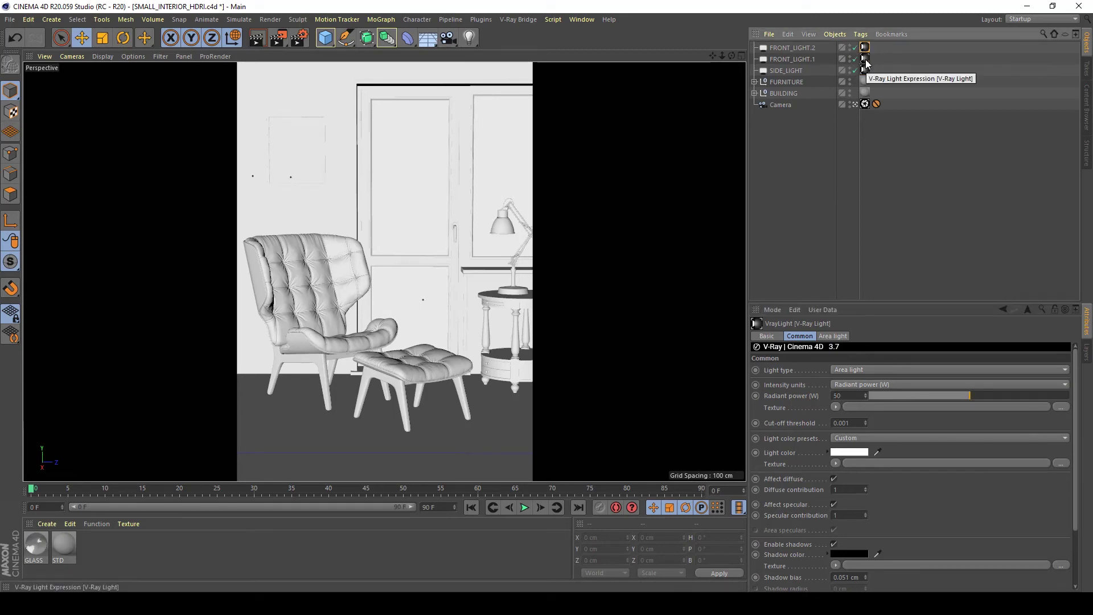
pyautogui.keyDown('ctrl'); pyautogui.click(864, 58); pyautogui.keyUp('ctrl')
pyautogui.doubleClick(844, 394)
pyautogui.write('100')
pyautogui.press('Return')
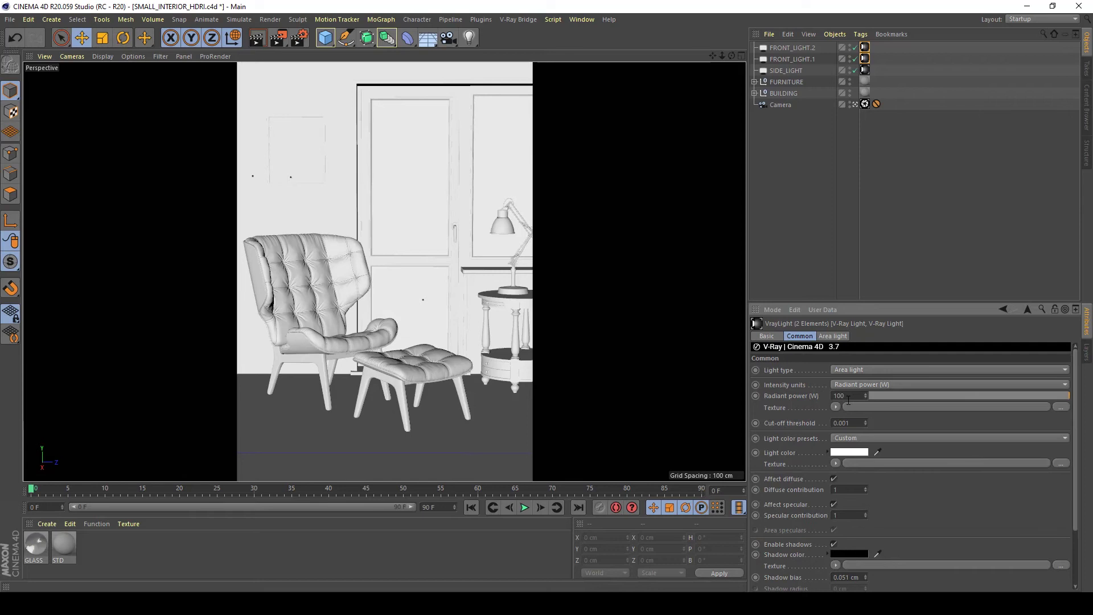
pyautogui.hotkey('ctrl', 's')
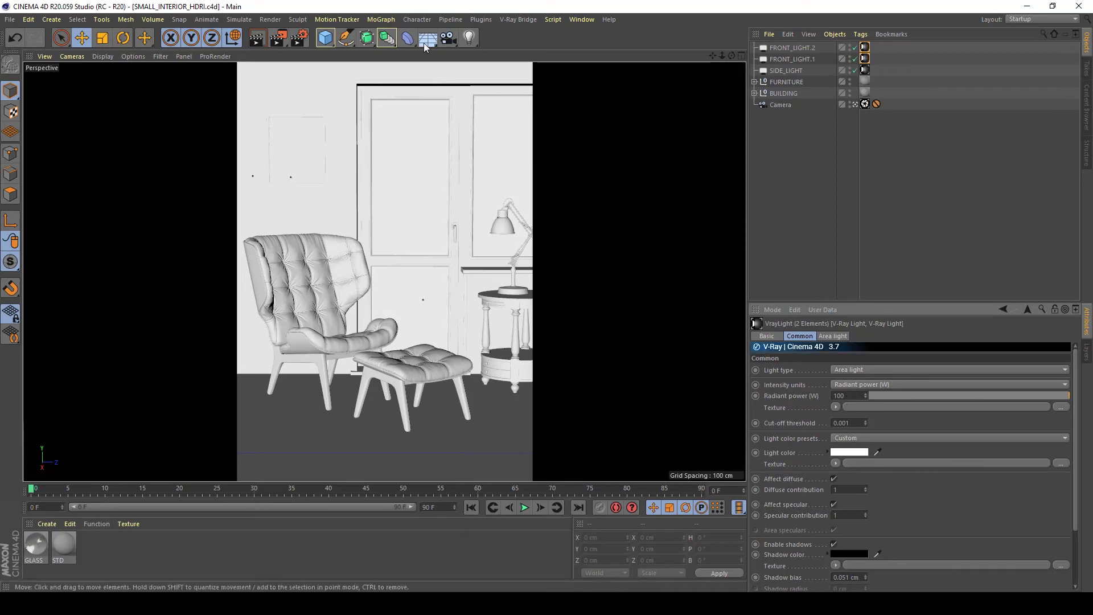
# Step: Abort a render, then re-check each light's radiant power and the environment multiplier of 25
pyautogui.click(277, 38)
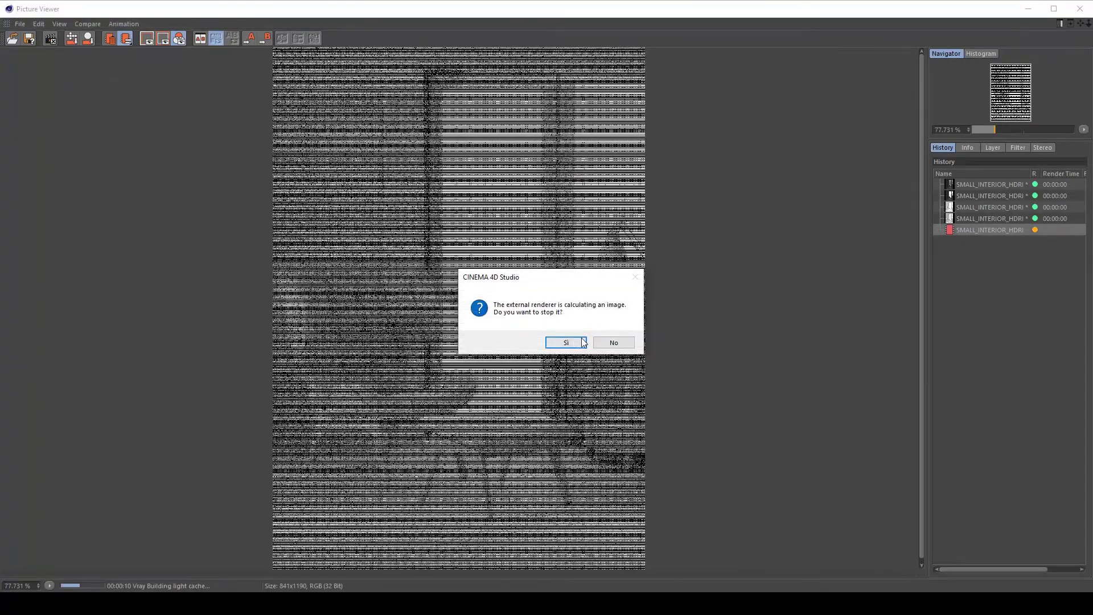
pyautogui.click(582, 341)
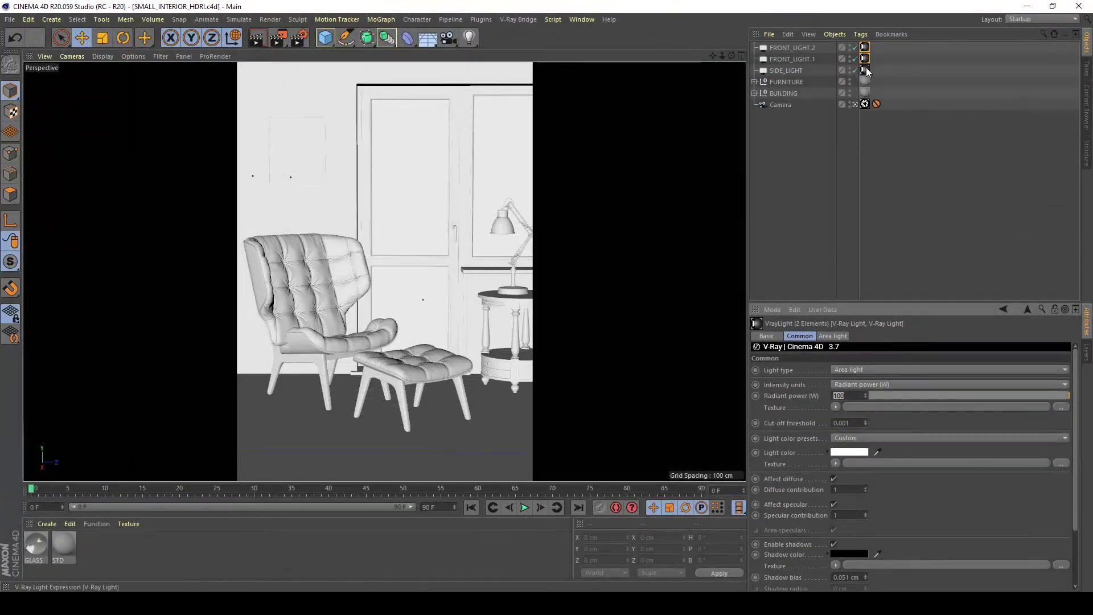
pyautogui.click(866, 67)
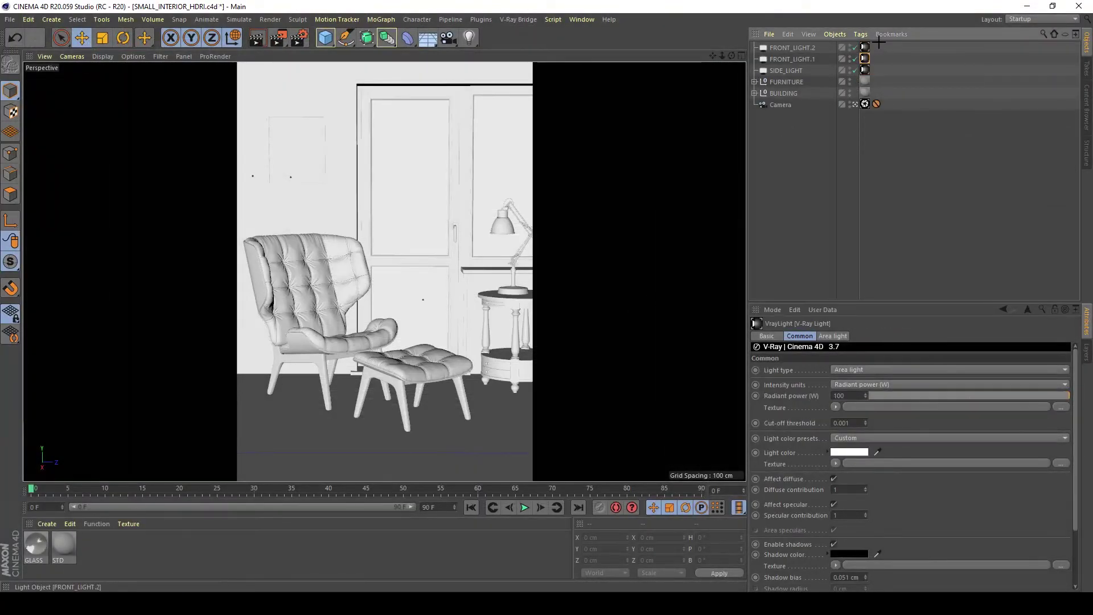
pyautogui.click(879, 43)
pyautogui.click(865, 48)
pyautogui.click(290, 38)
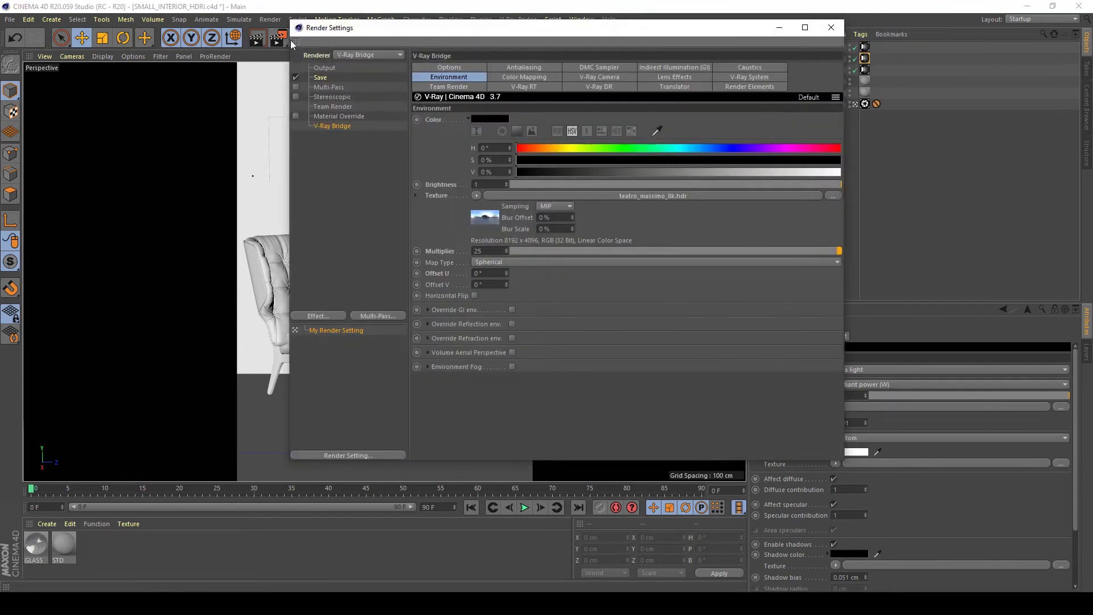
pyautogui.click(831, 27)
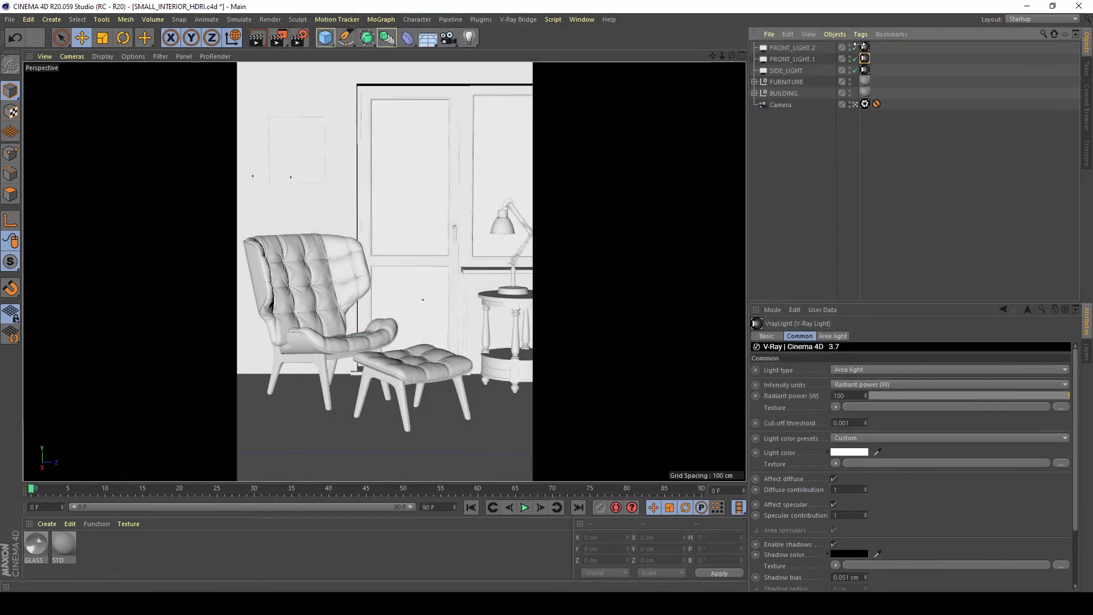
pyautogui.click(864, 58)
pyautogui.click(864, 70)
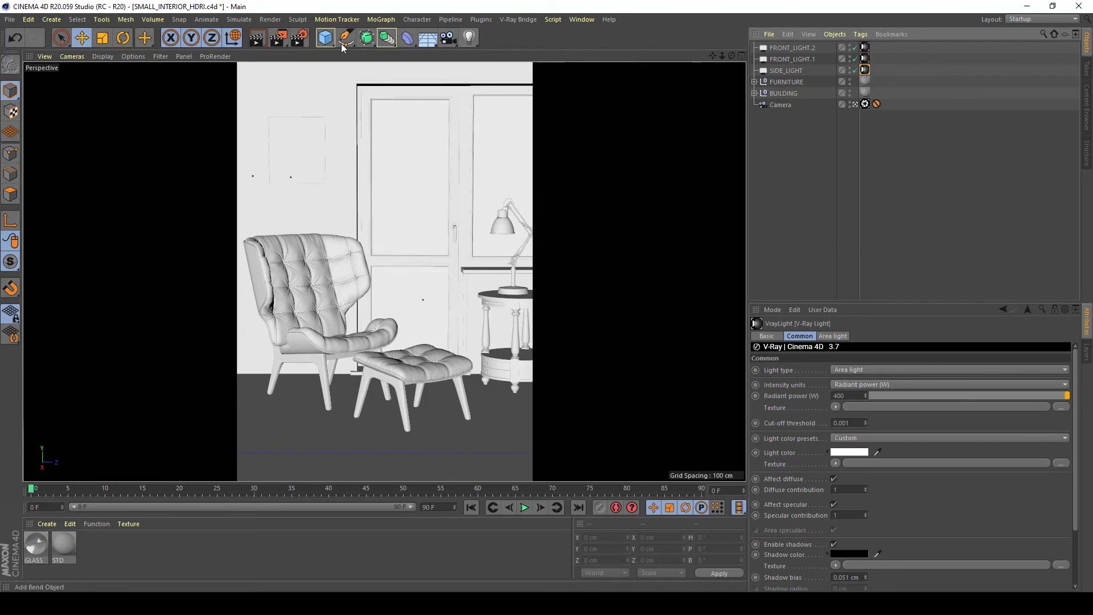
pyautogui.click(274, 42)
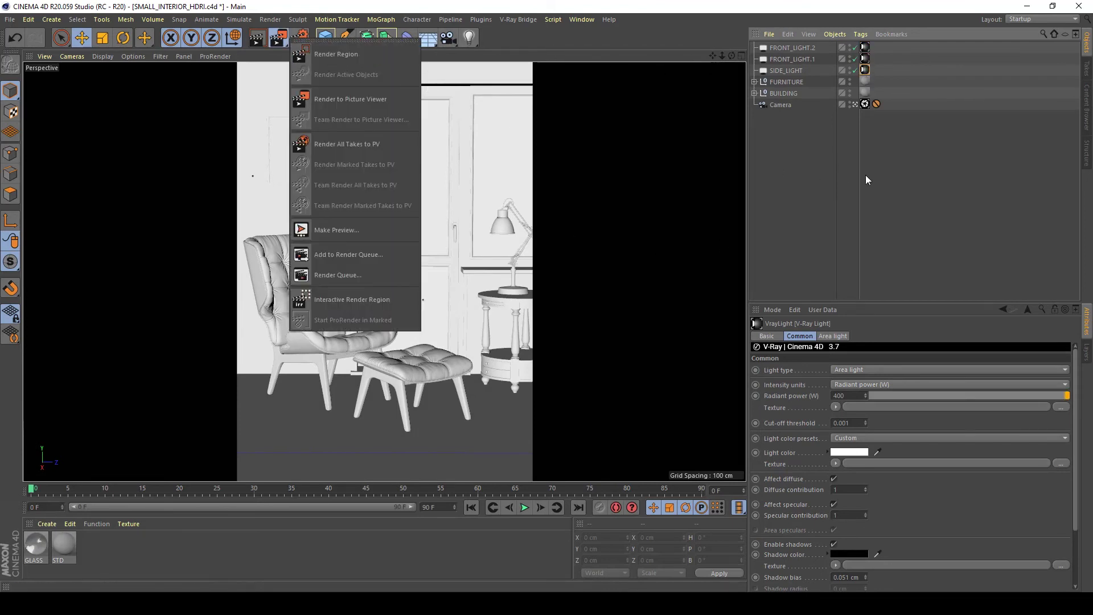
# Step: Start a fresh render and delete the aborted striped render from the History
pyautogui.click(281, 41)
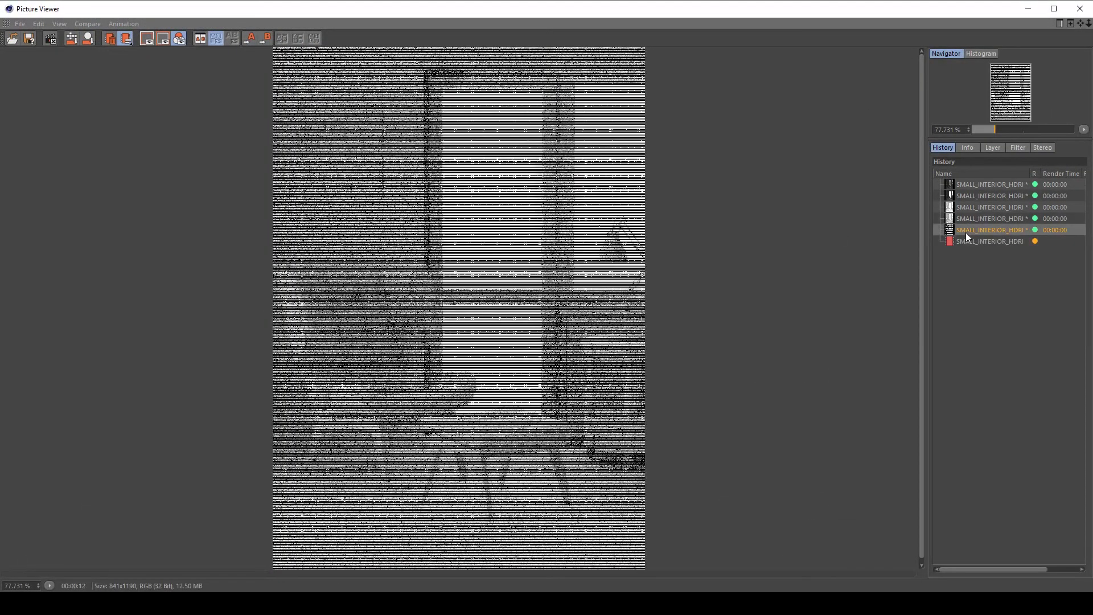
pyautogui.click(969, 240)
pyautogui.click(970, 229)
pyautogui.press('Delete')
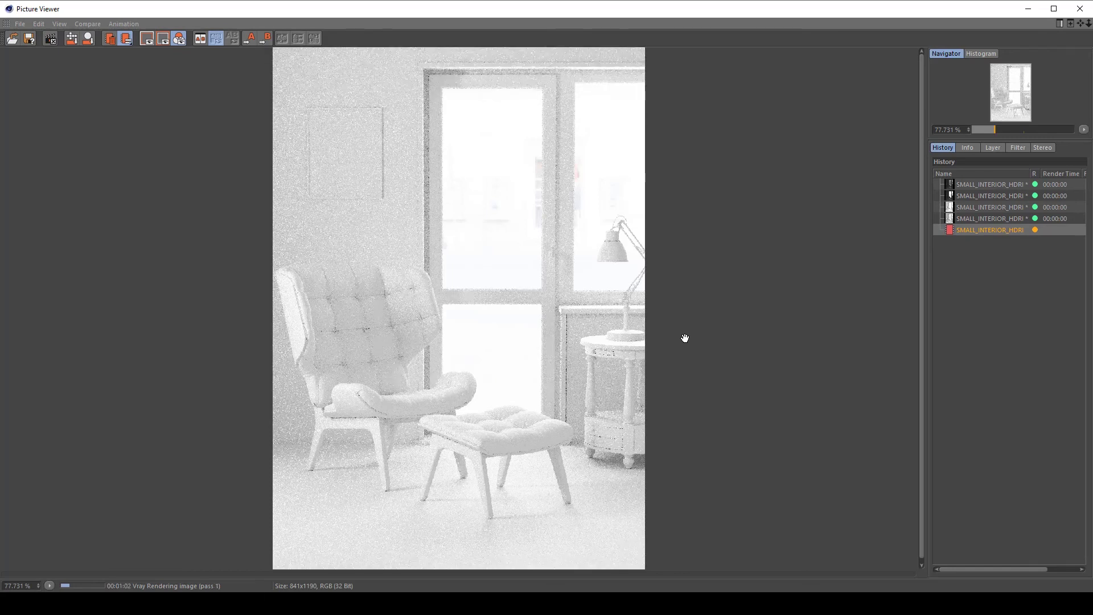
# Step: Flip between the fourth and fifth renders in the History to compare brightness
pyautogui.press('Up')
pyautogui.press('Up')
pyautogui.press('Down')
pyautogui.press('Down')
pyautogui.press('Up')
pyautogui.press('Down')
pyautogui.press('Up')
pyautogui.press('Down')
pyautogui.press('Up')
pyautogui.press('Down')
pyautogui.press('Up')
pyautogui.press('Down')
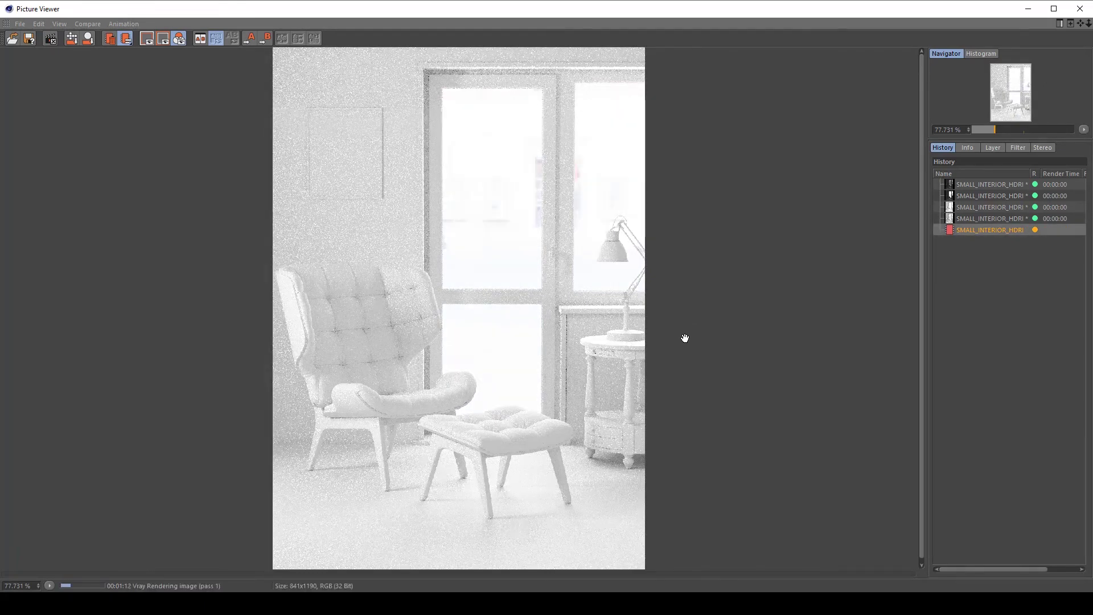